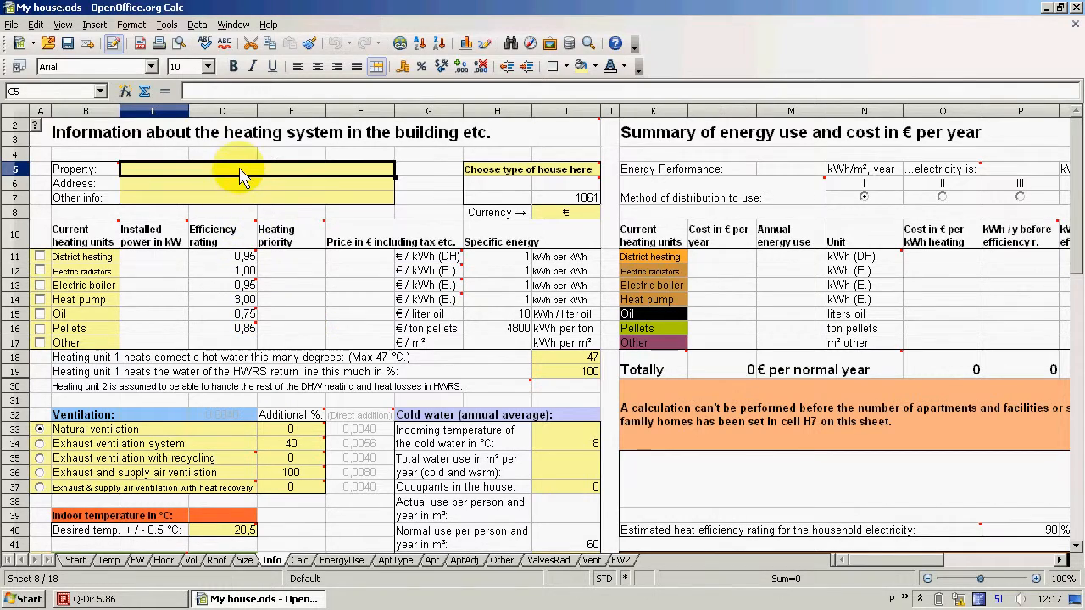
- Look over the heating system information section and the energy use and cost summary on the Info sheet
left_click_drag(240, 147, 248, 540)
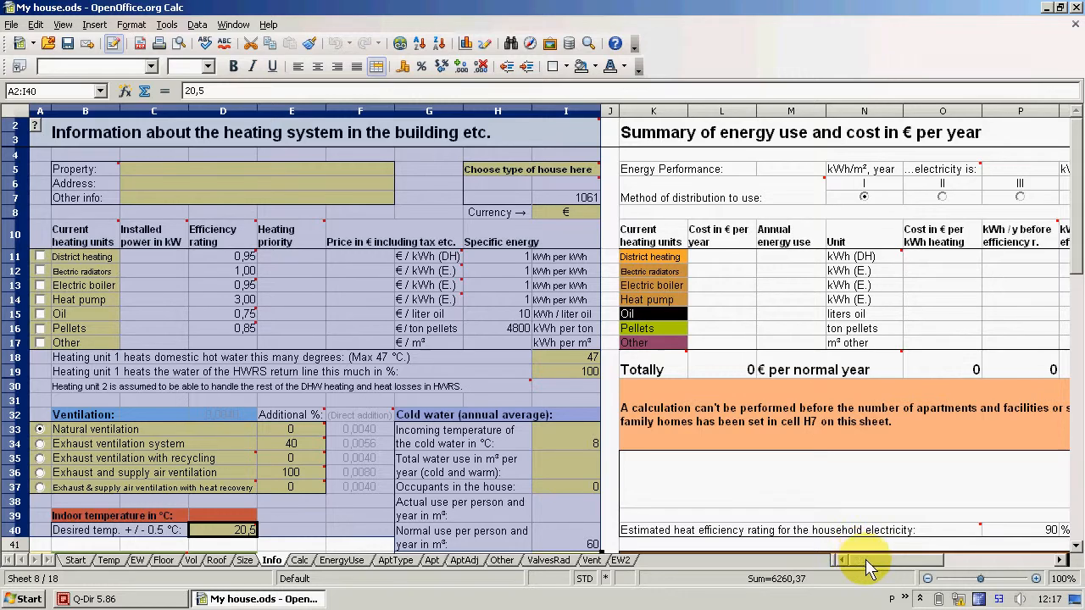
left_click_drag(868, 562, 894, 573)
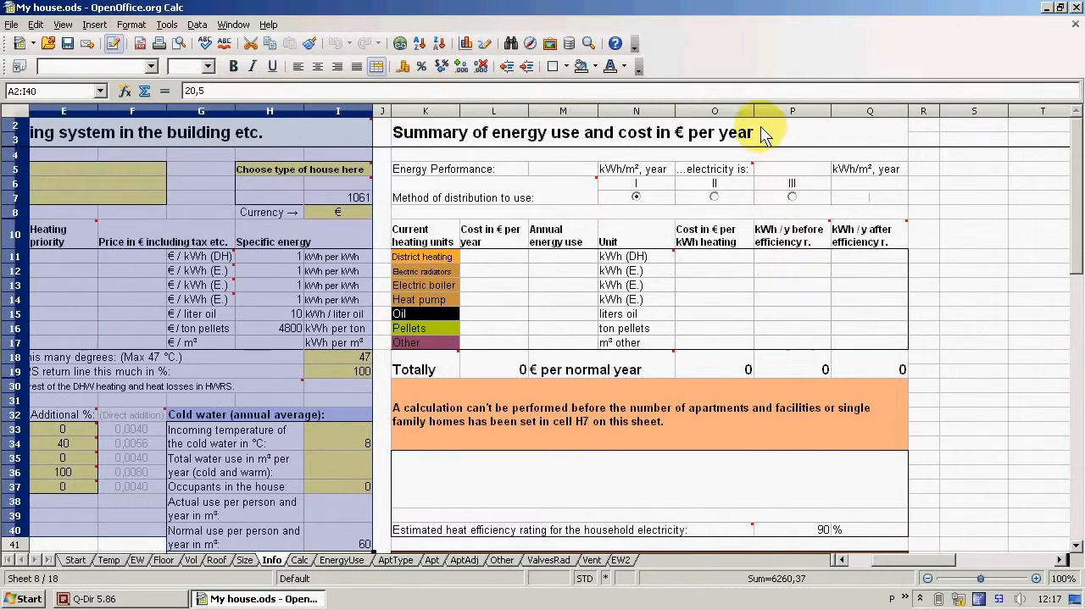
left_click_drag(760, 131, 767, 534)
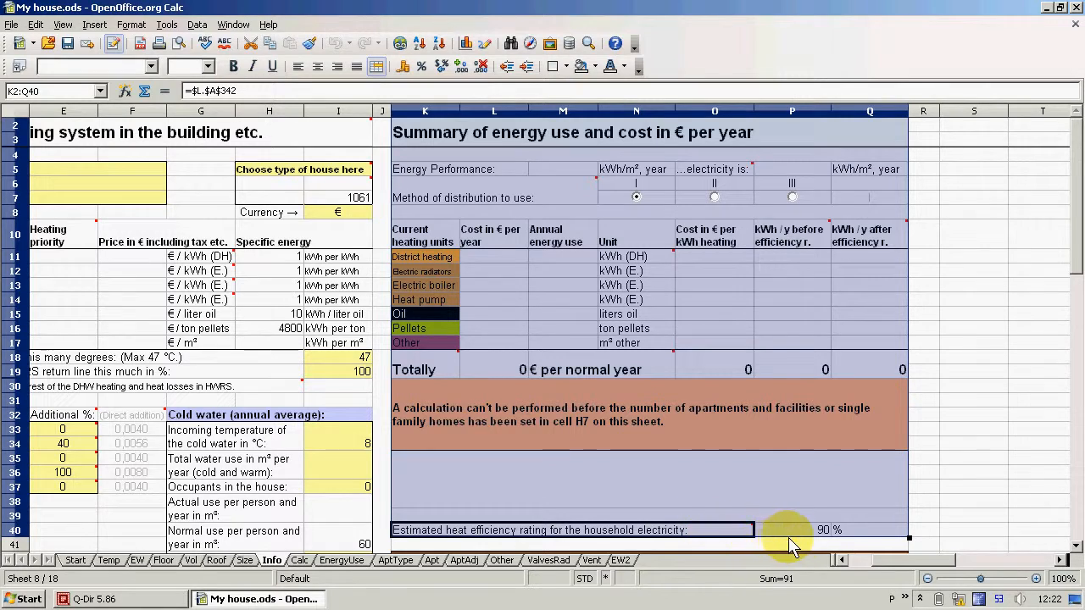
left_click_drag(1076, 216, 1076, 265)
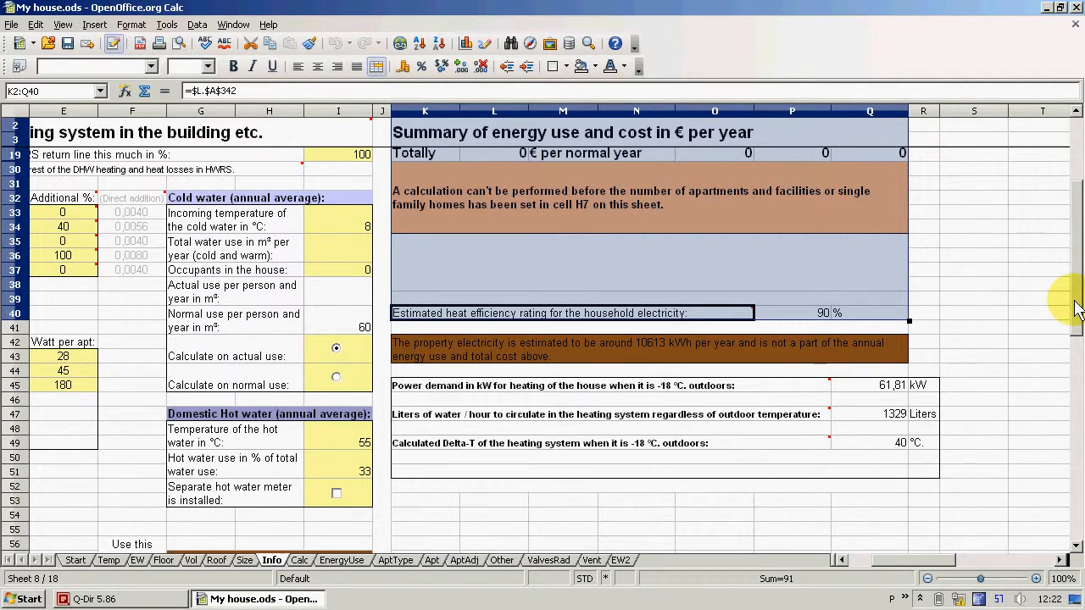
left_click_drag(1077, 309, 1081, 242)
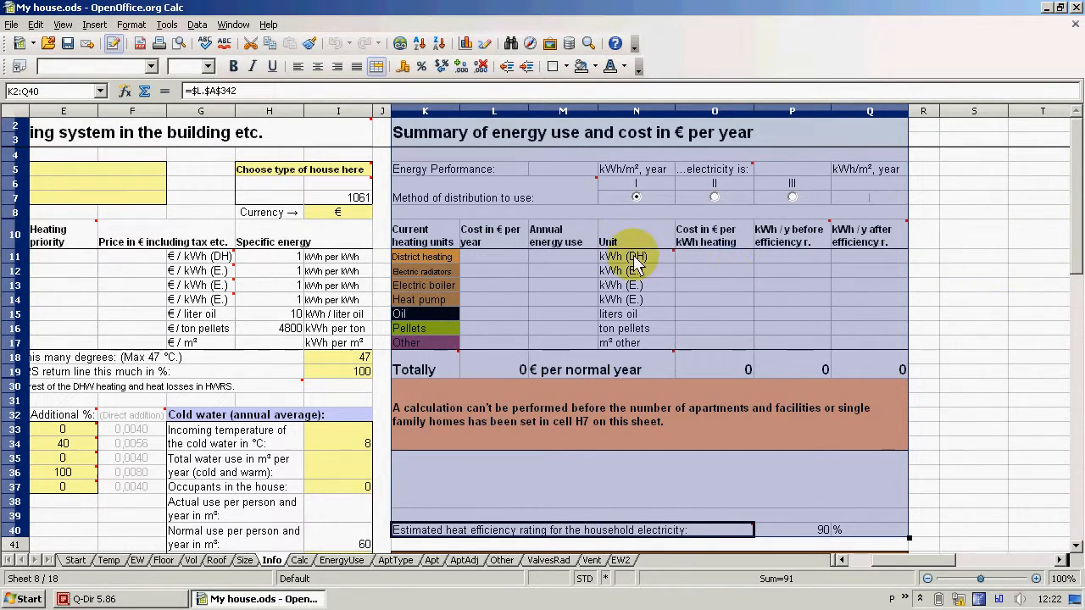
mouse_move(545, 200)
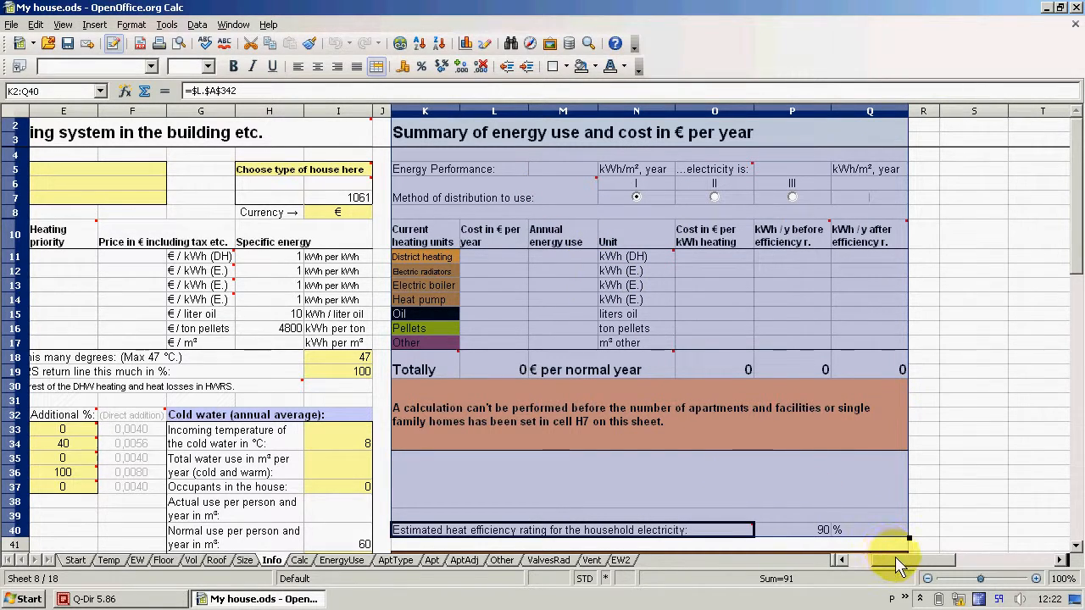
left_click_drag(896, 560, 859, 562)
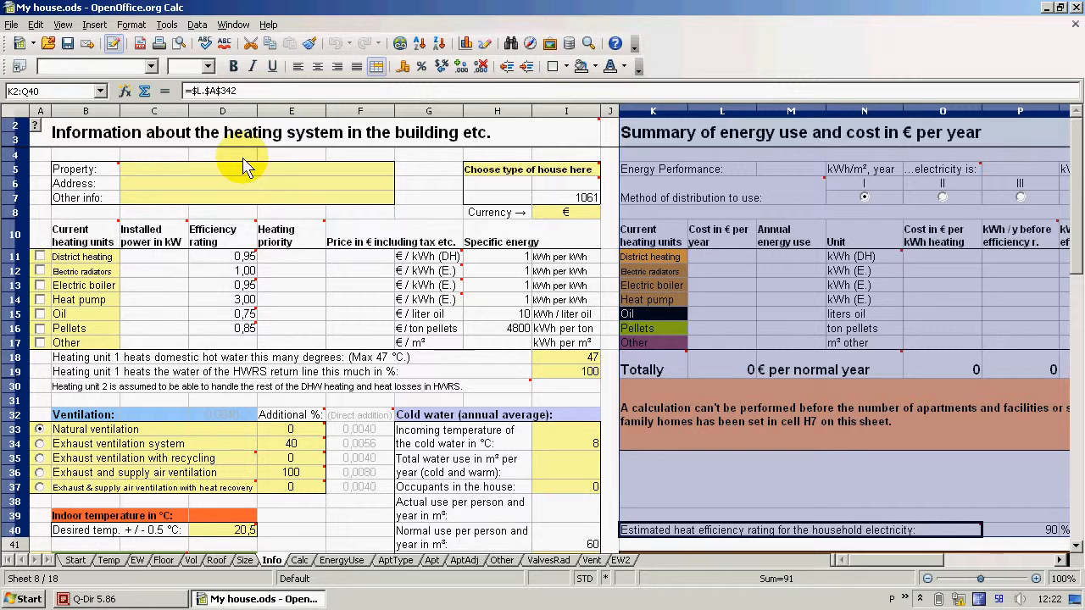
- Choose "Apartments and facilities" as the type of house and enter 19 as their total number
left_click(560, 176)
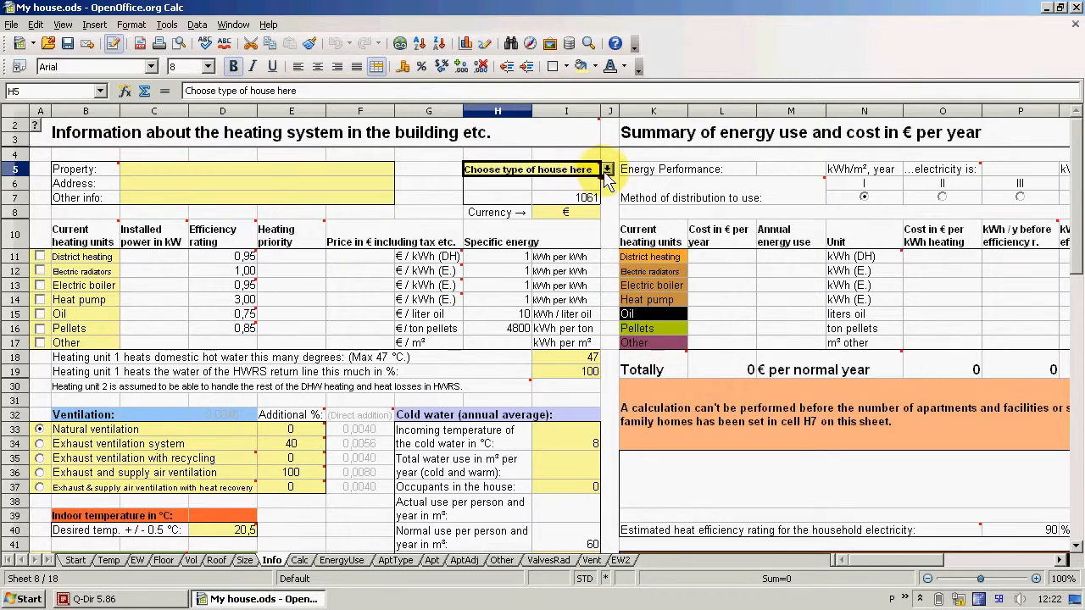
left_click(606, 171)
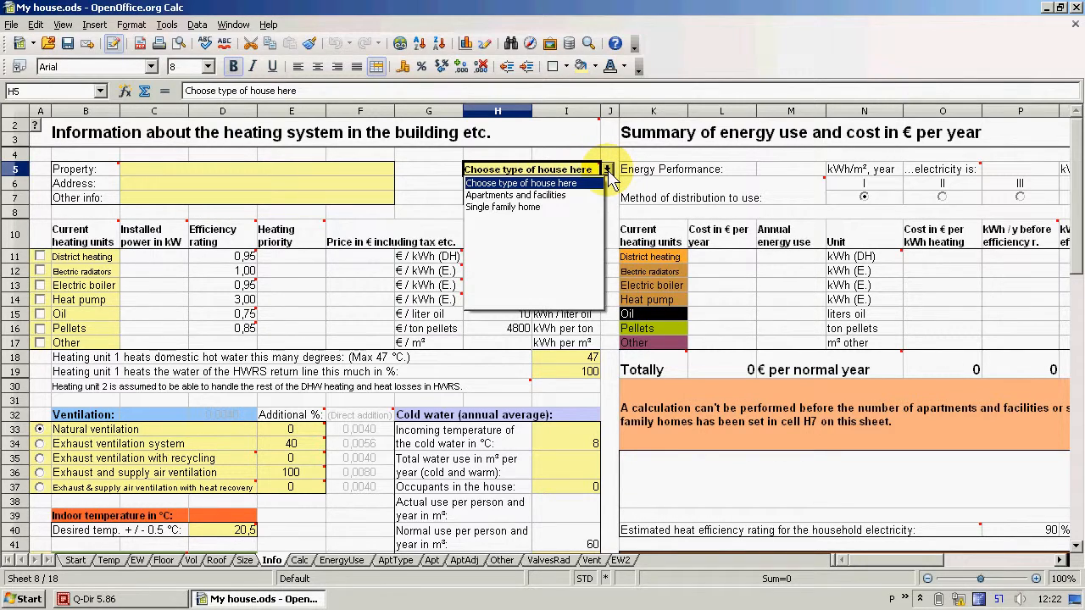
left_click(572, 196)
left_click(504, 200)
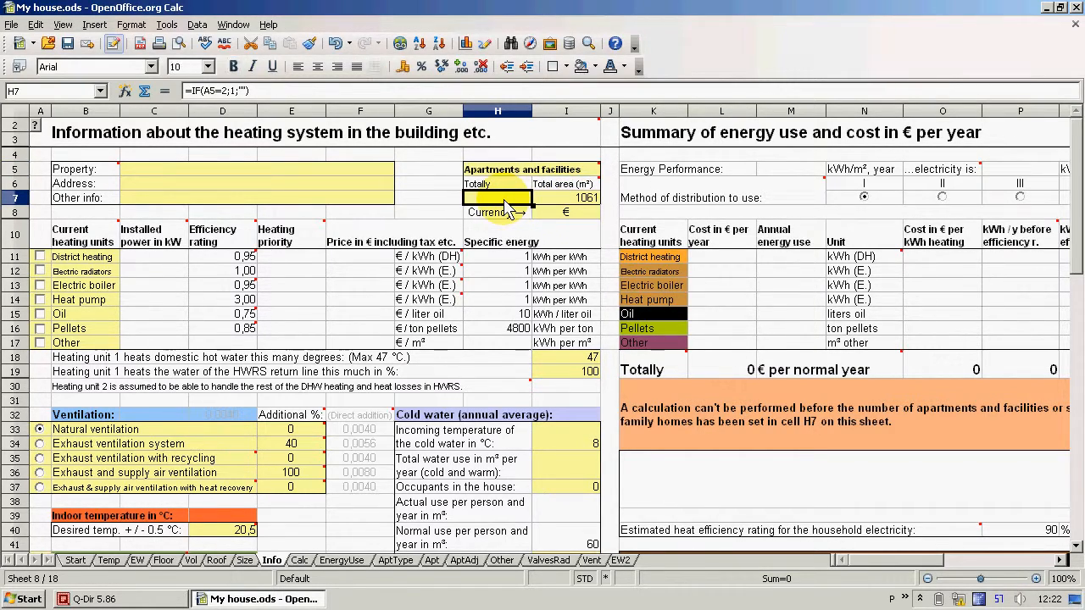
type("19")
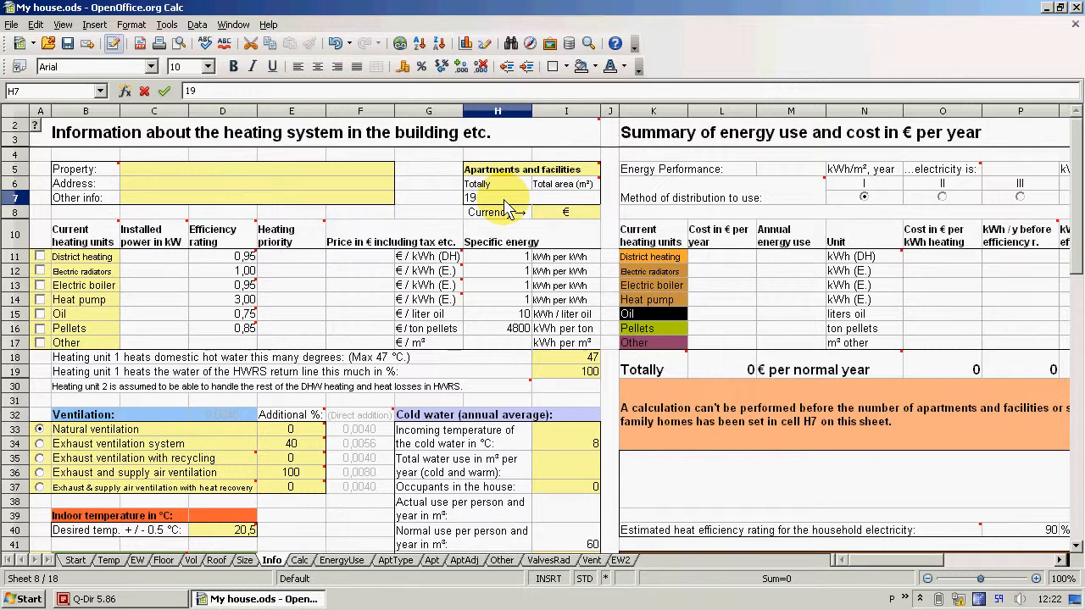
key("Return")
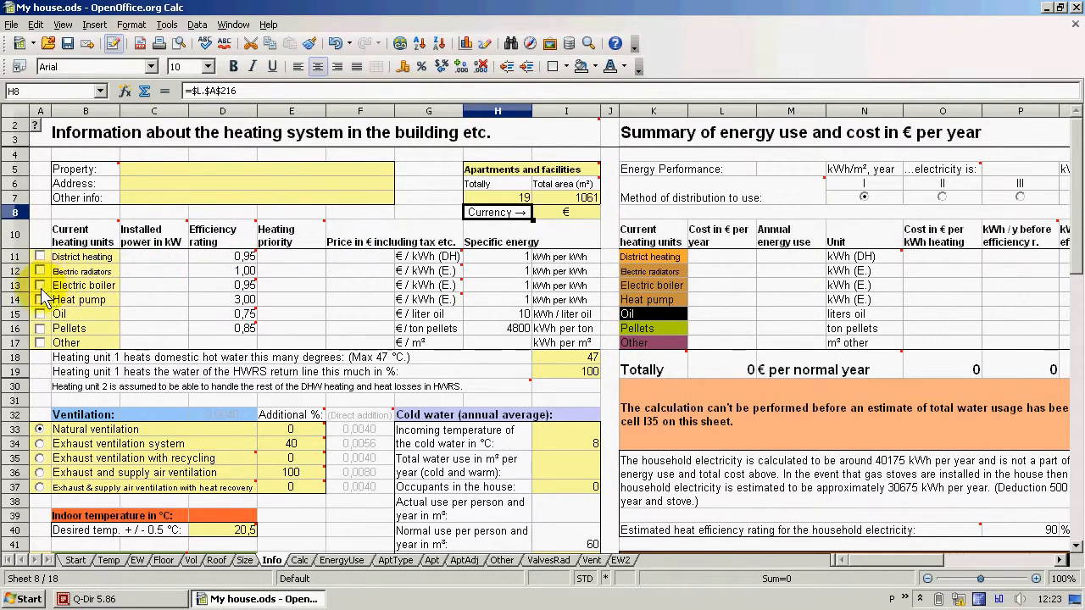
- Enable the heat pump as a heating unit with 16 kW installed power and heating priority 1
mouse_move(41, 309)
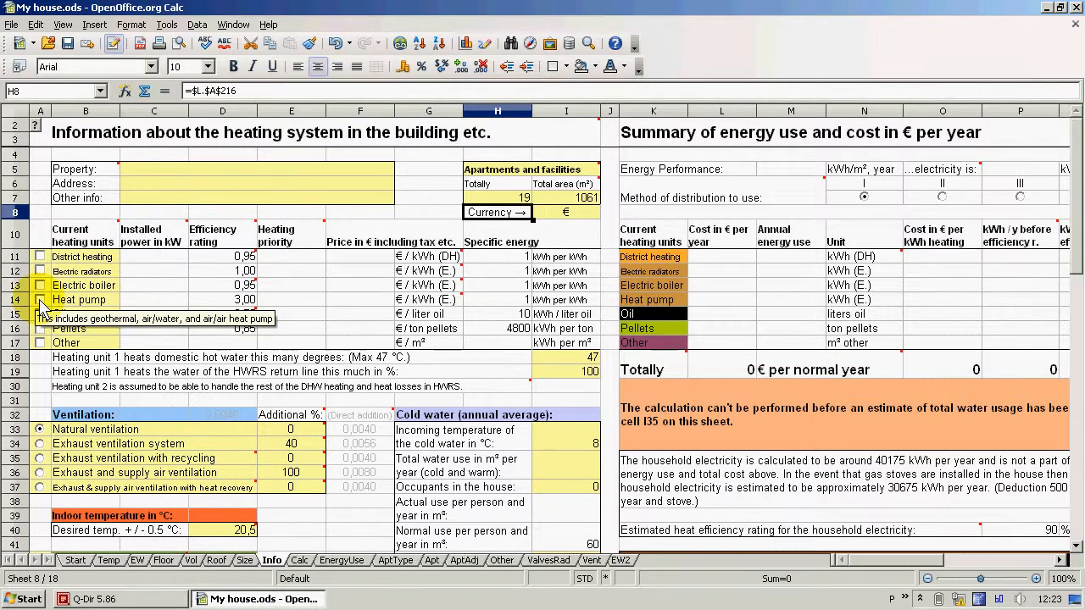
left_click(39, 301)
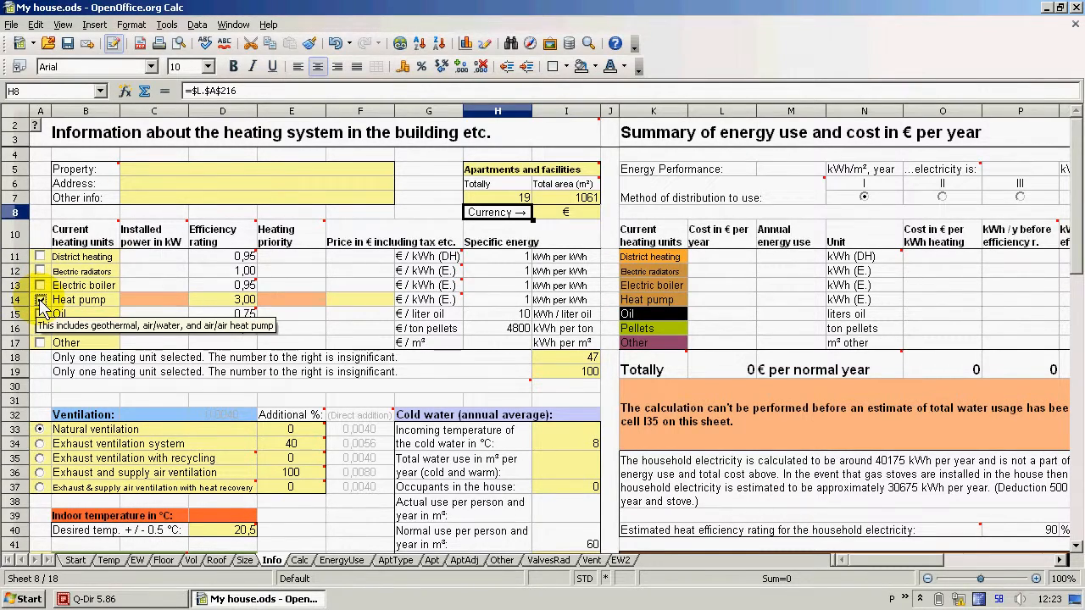
left_click(151, 306)
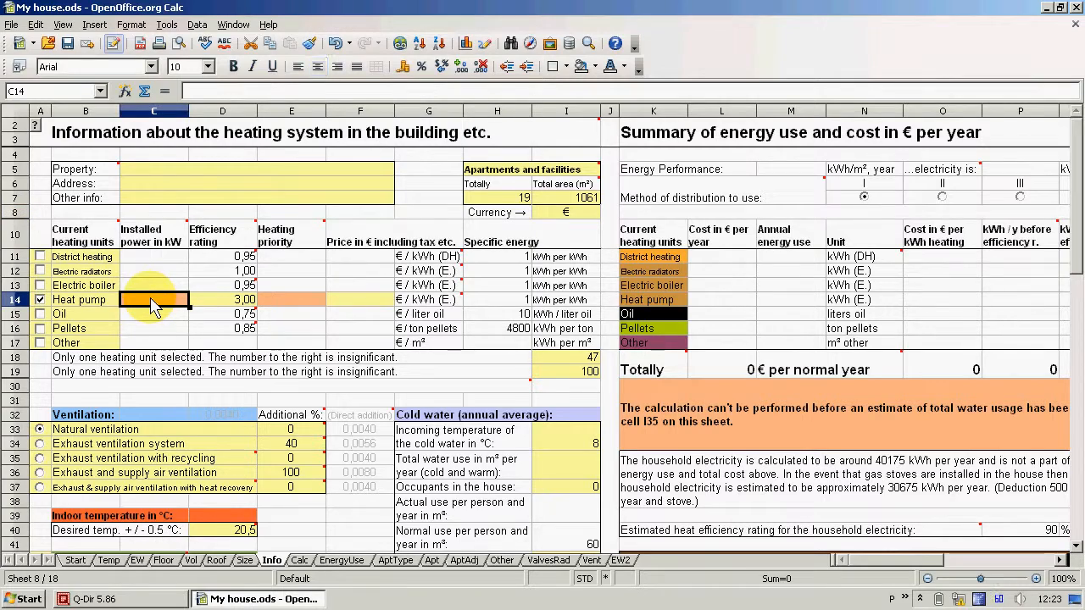
type("16")
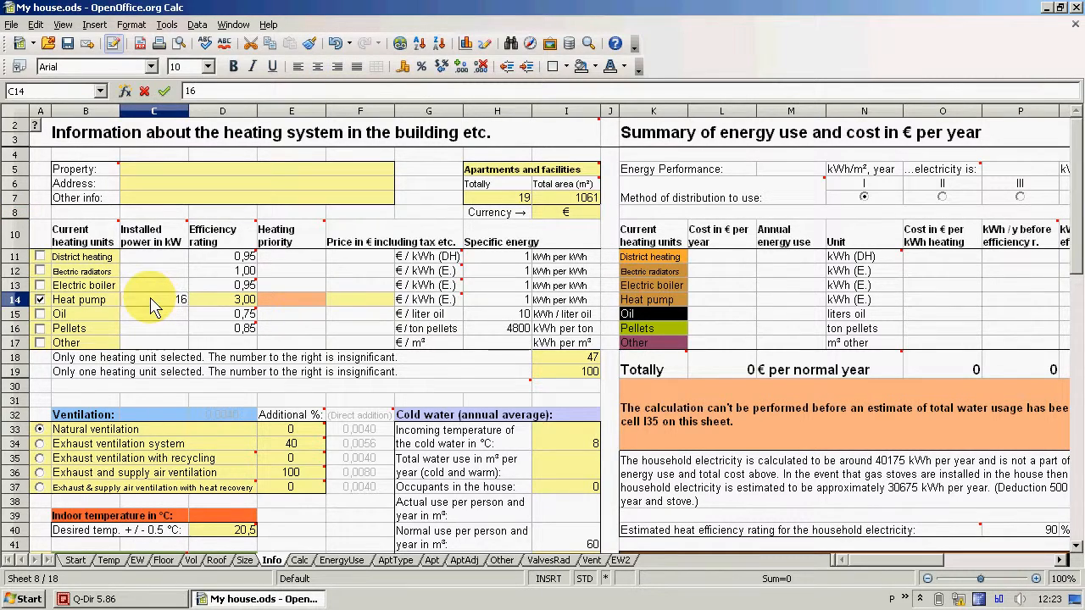
key("Tab")
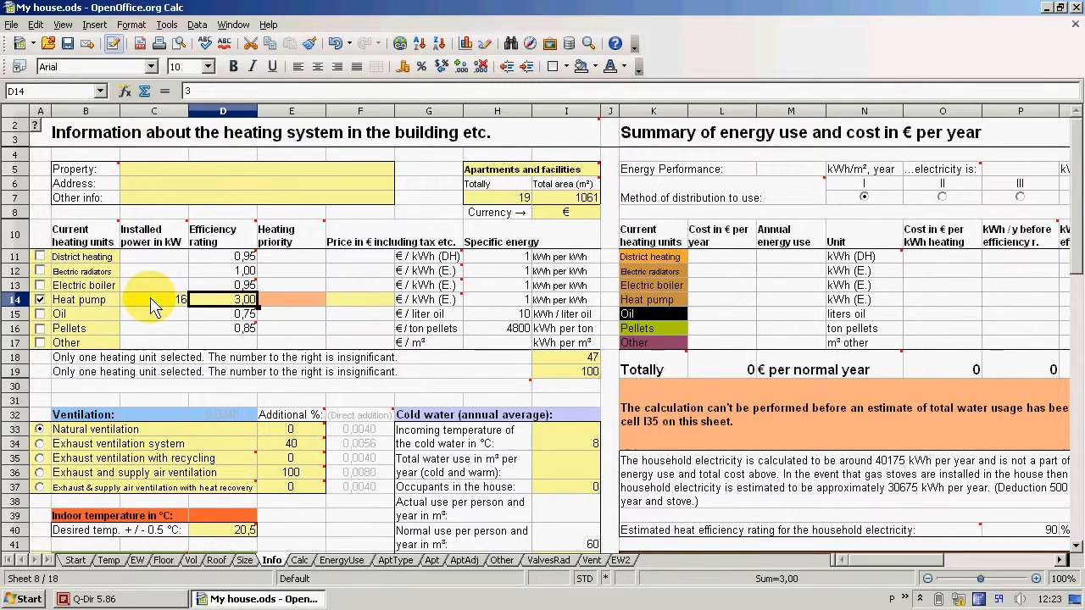
key("Tab")
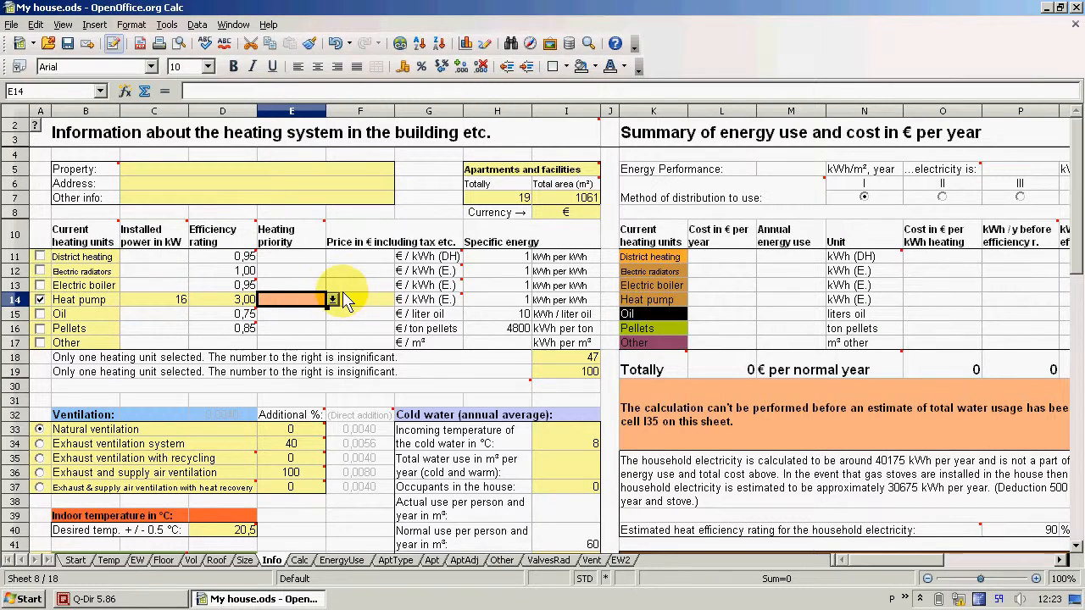
left_click(333, 300)
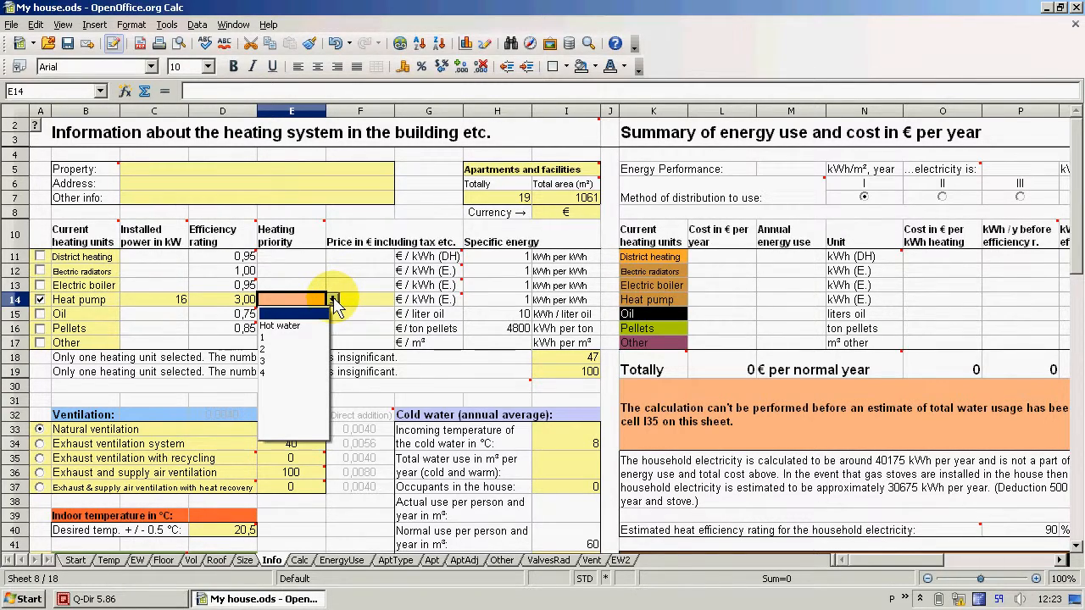
left_click(287, 339)
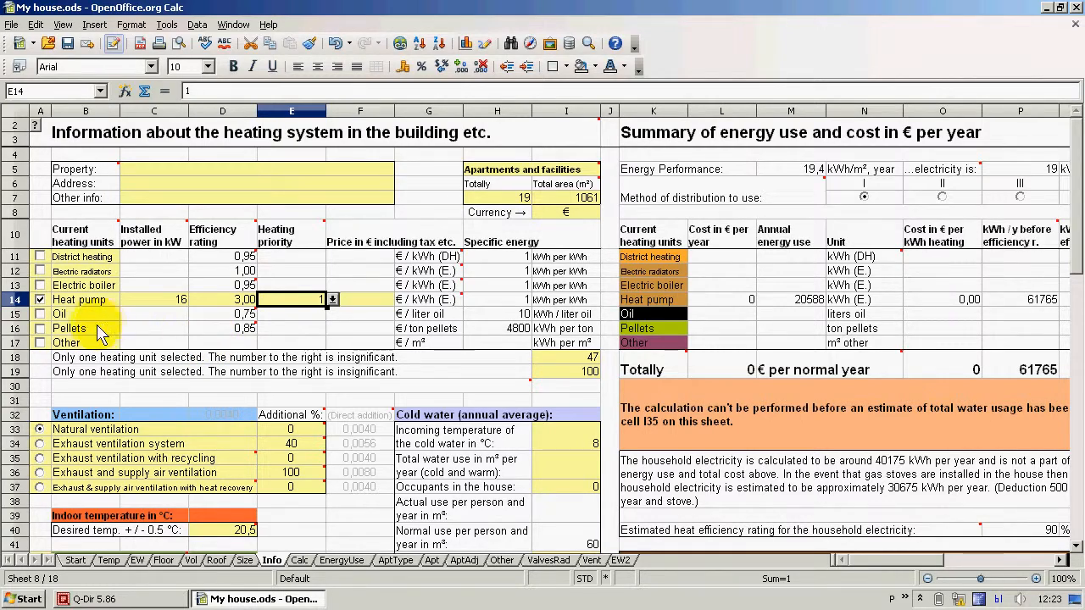
- Enable oil as a heating unit with 70 kW installed power and heating priority 2
left_click(39, 313)
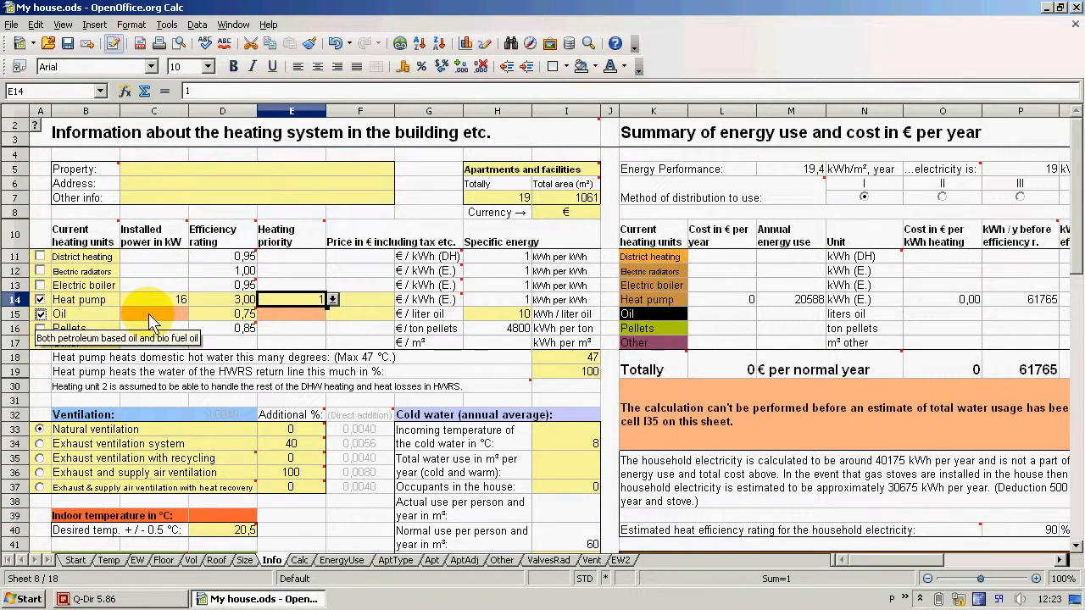
left_click(149, 316)
type("70")
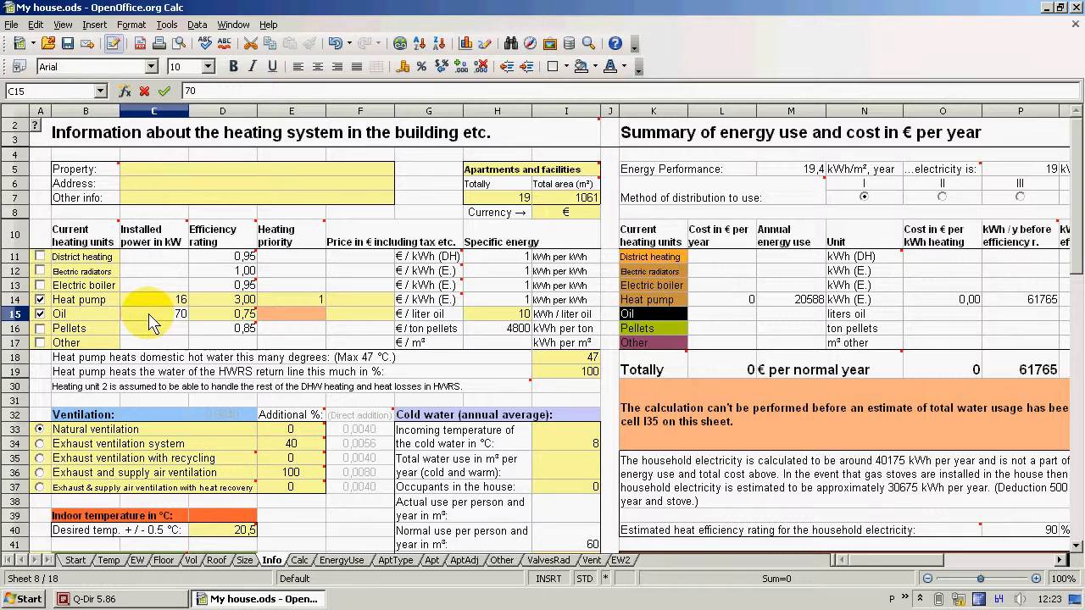
key("Tab")
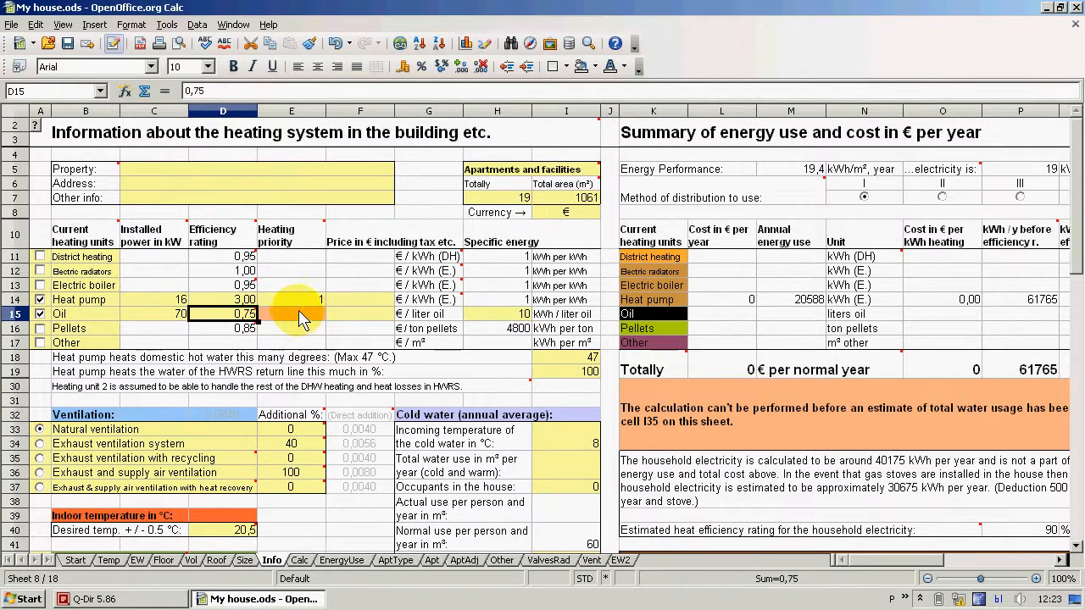
left_click(292, 315)
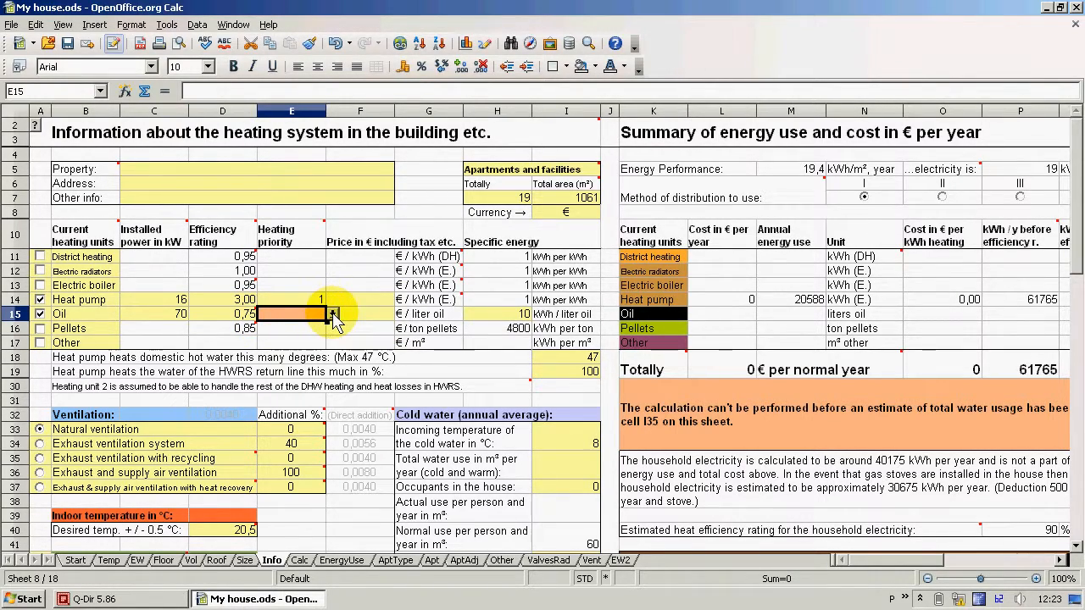
left_click(333, 314)
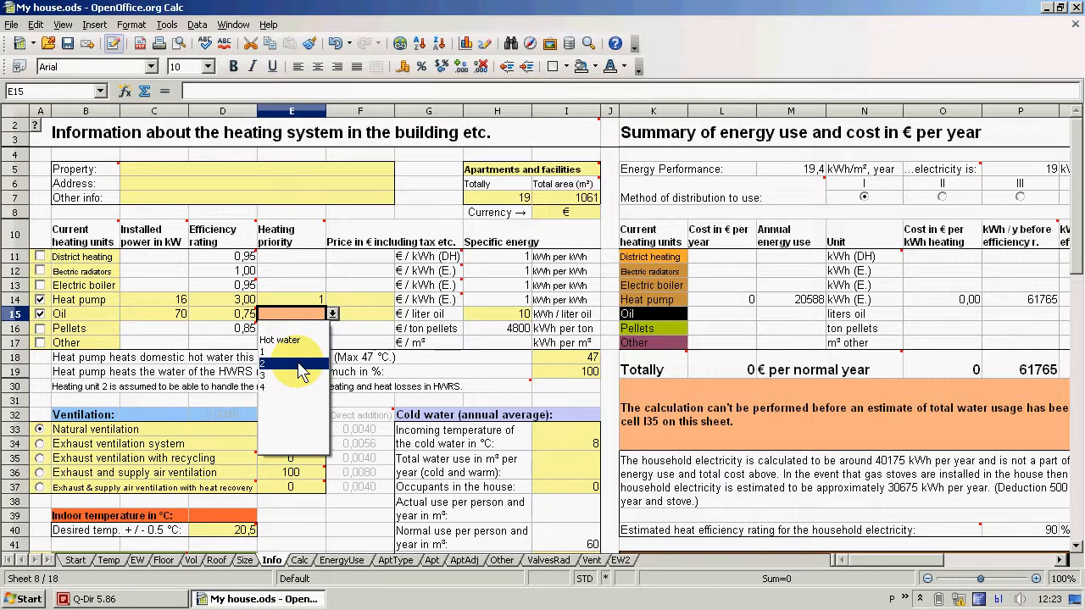
left_click(299, 363)
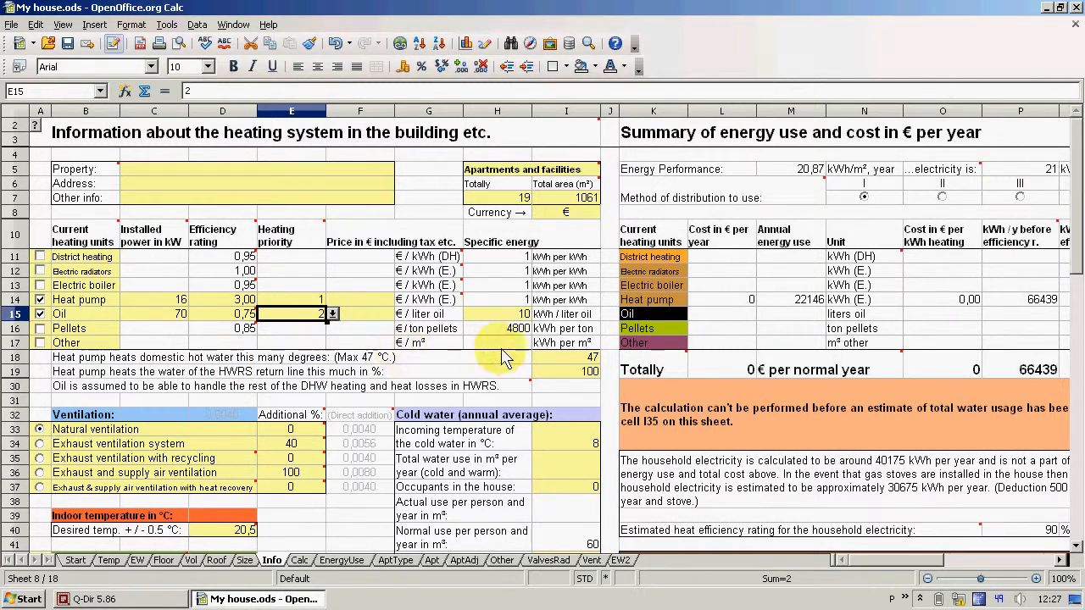
- Set the heat pump's domestic hot water heating to 43 degrees and its HWRS return line heating to 0 %
left_click(561, 359)
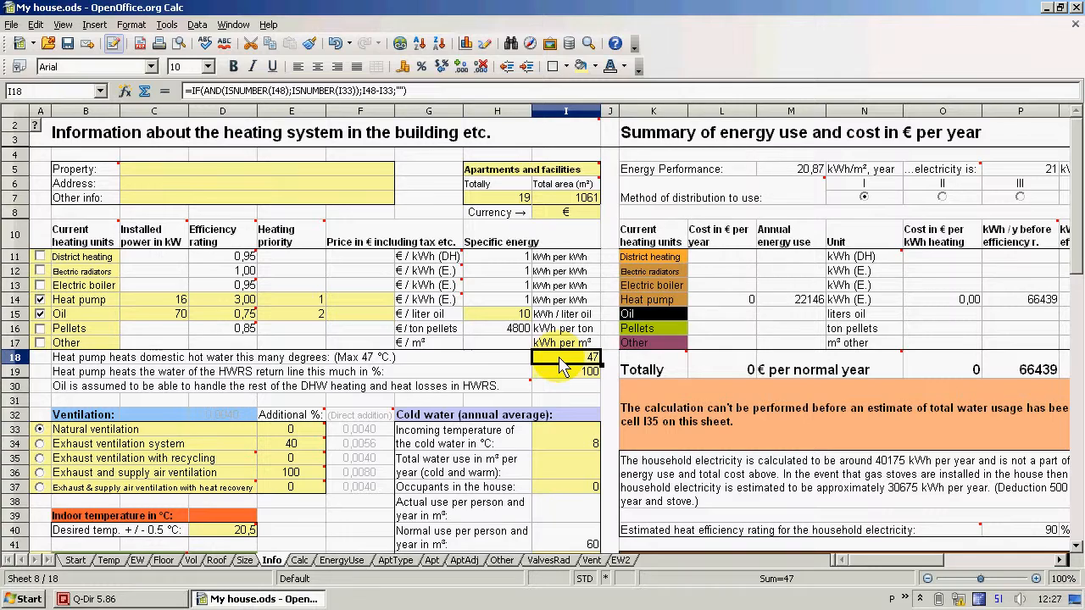
type("43")
key("Return")
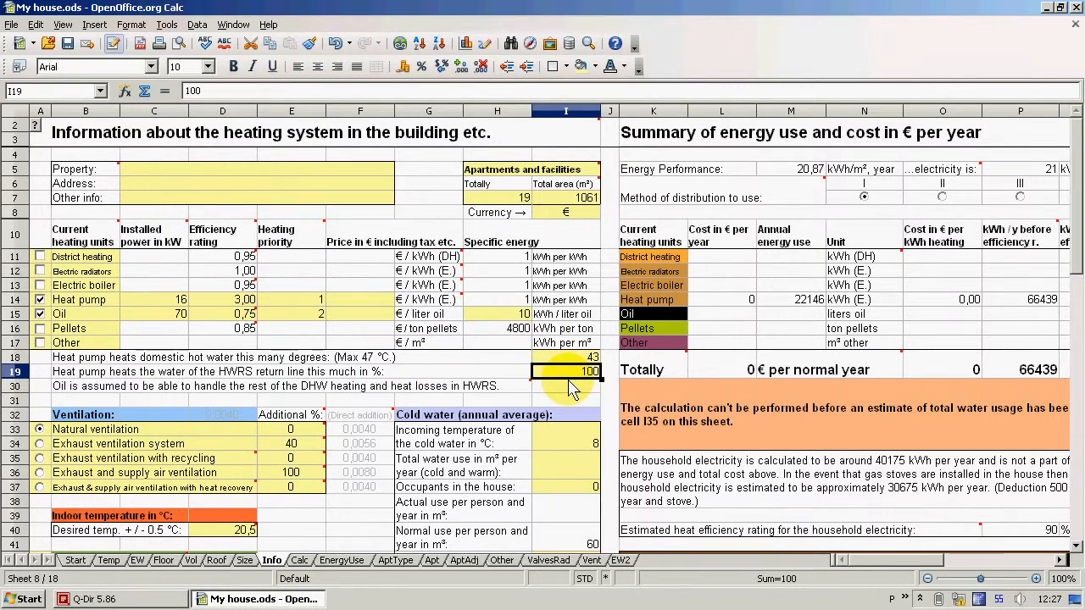
type("0")
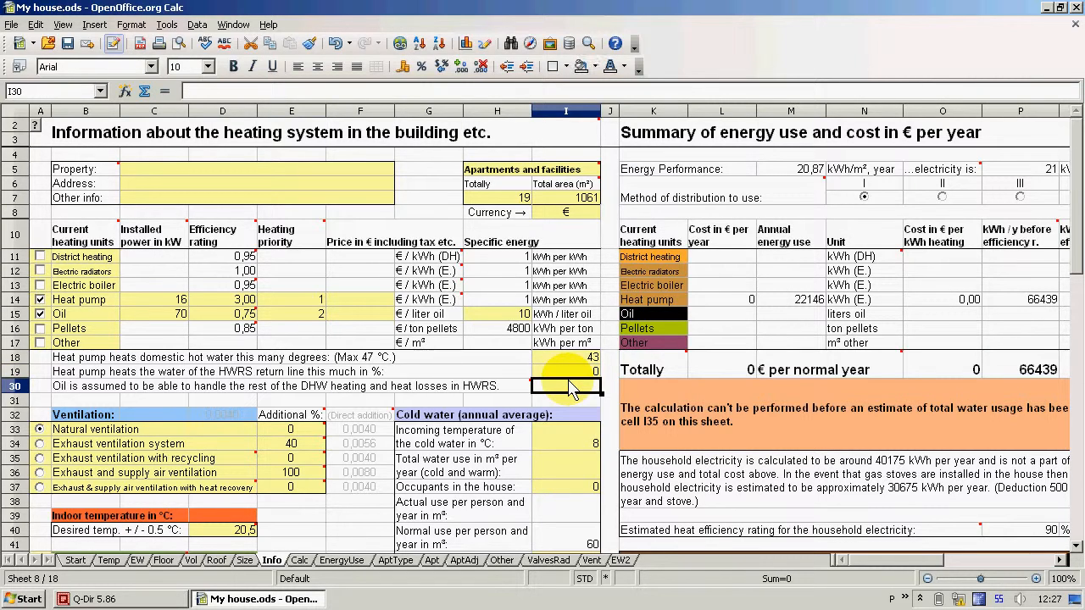
- Try a domestic hot water temperature of 60 °C and undo that change
left_click_drag(1075, 193, 1079, 254)
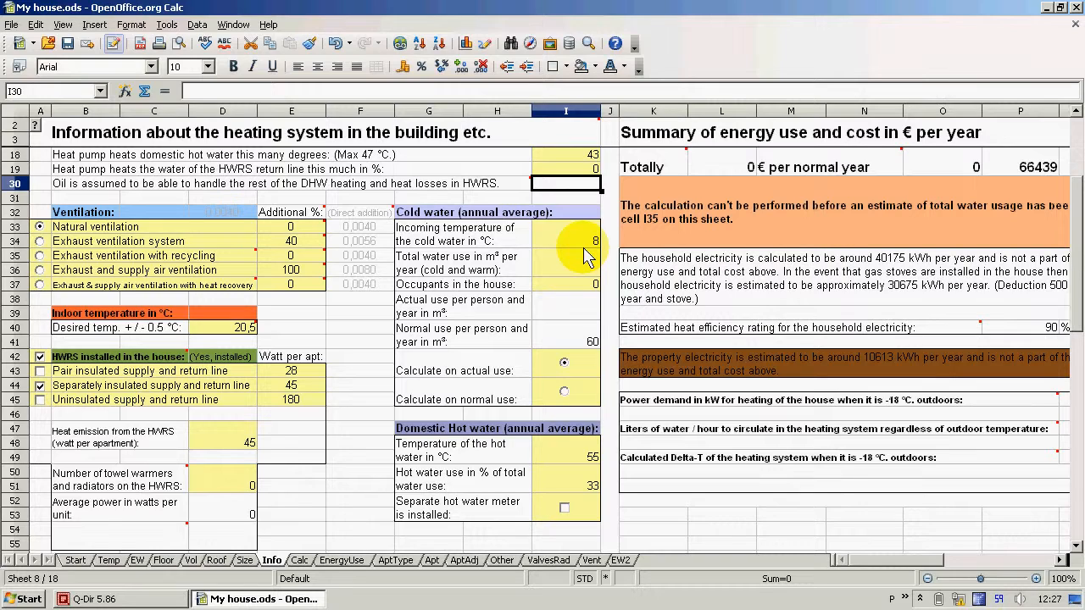
left_click(581, 460)
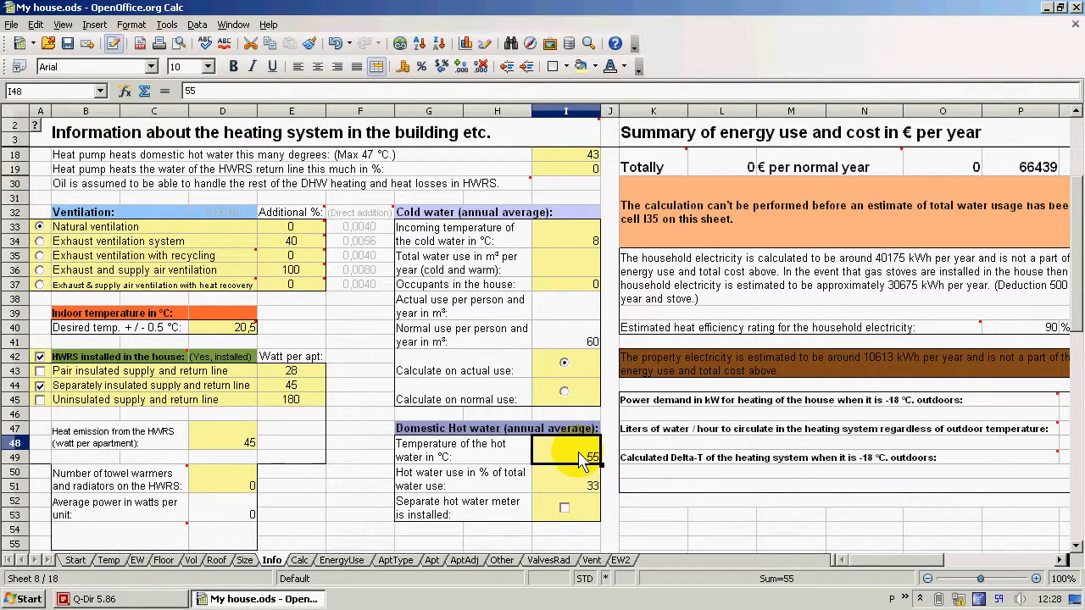
type("60")
key("Return")
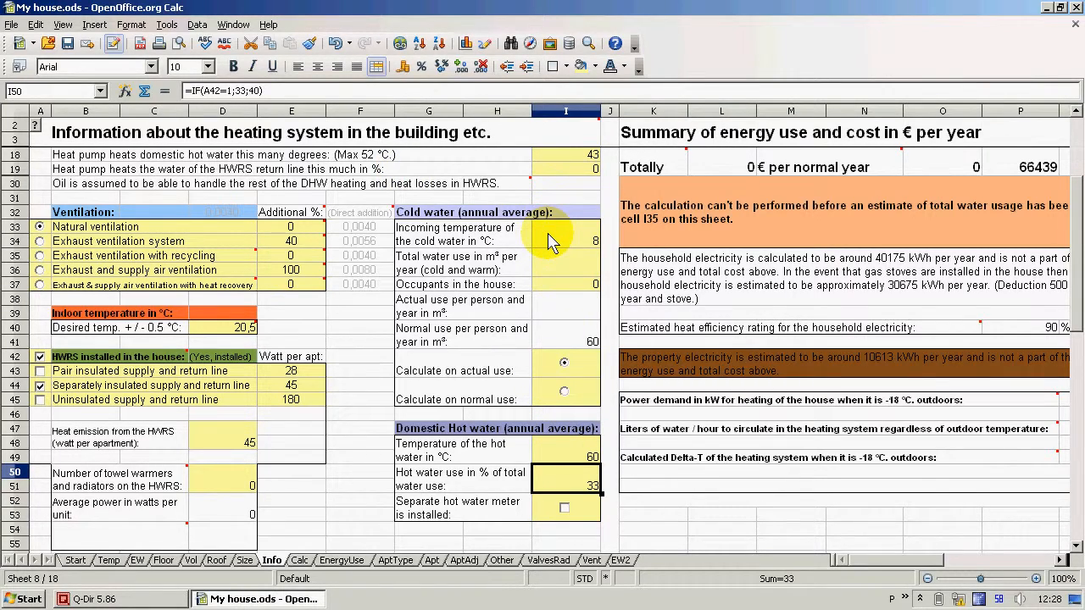
left_click(339, 47)
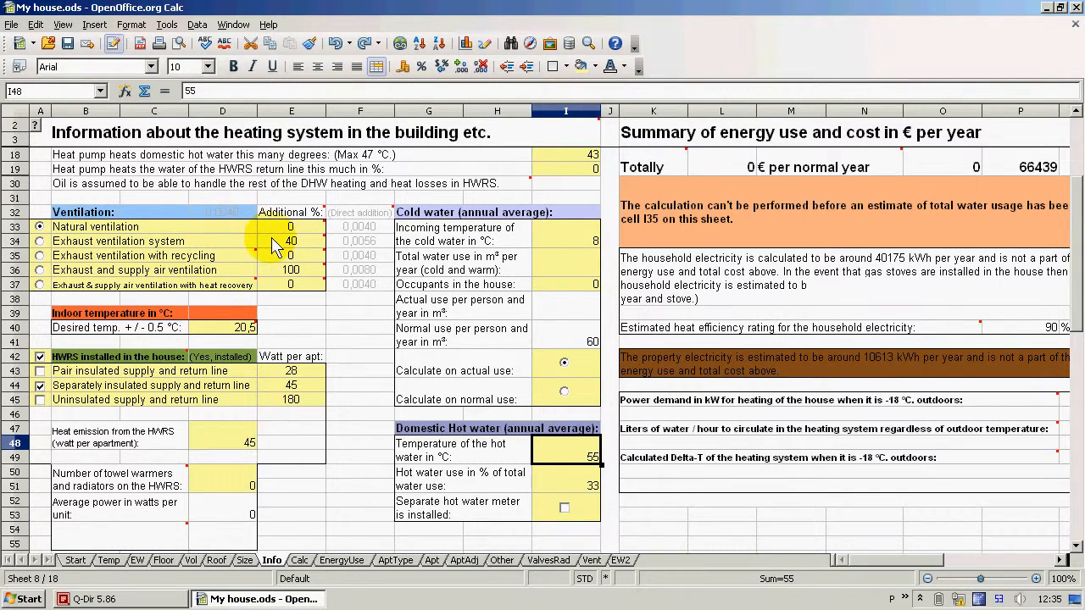
mouse_move(313, 239)
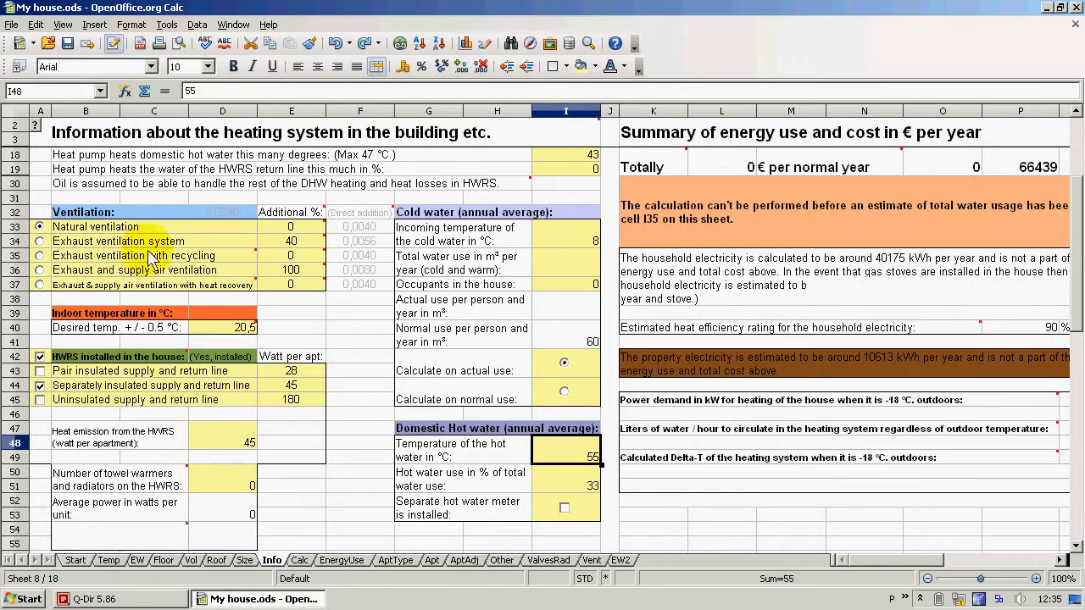
mouse_move(154, 257)
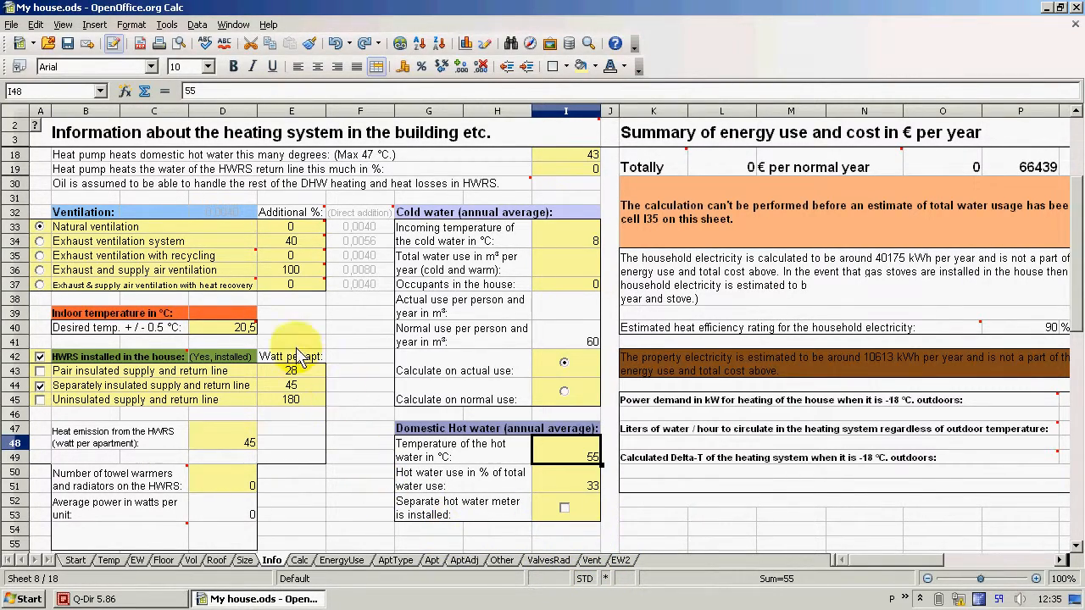
mouse_move(307, 271)
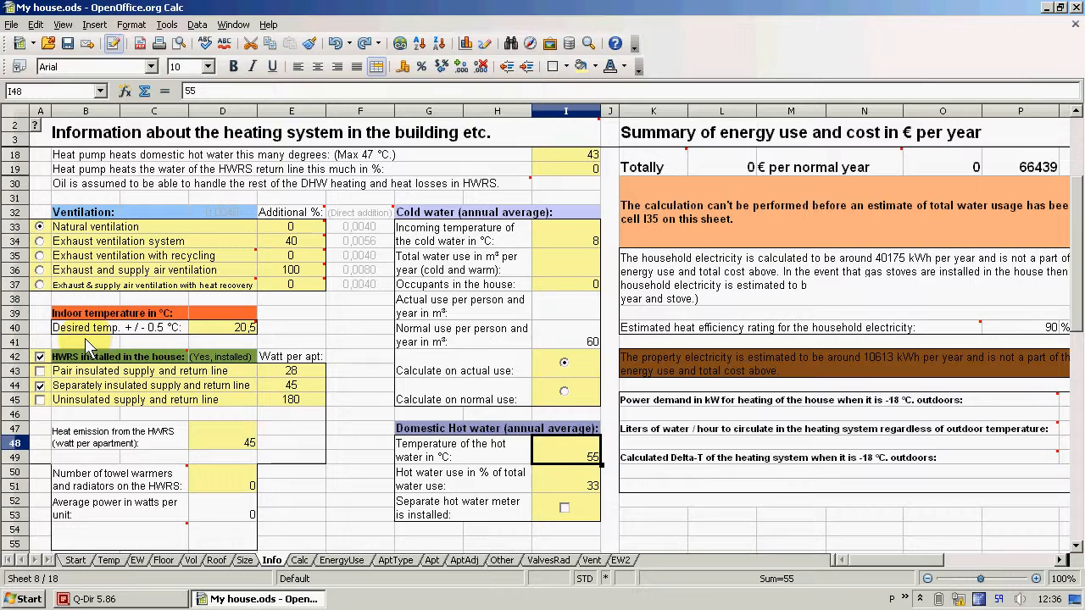
left_click(39, 349)
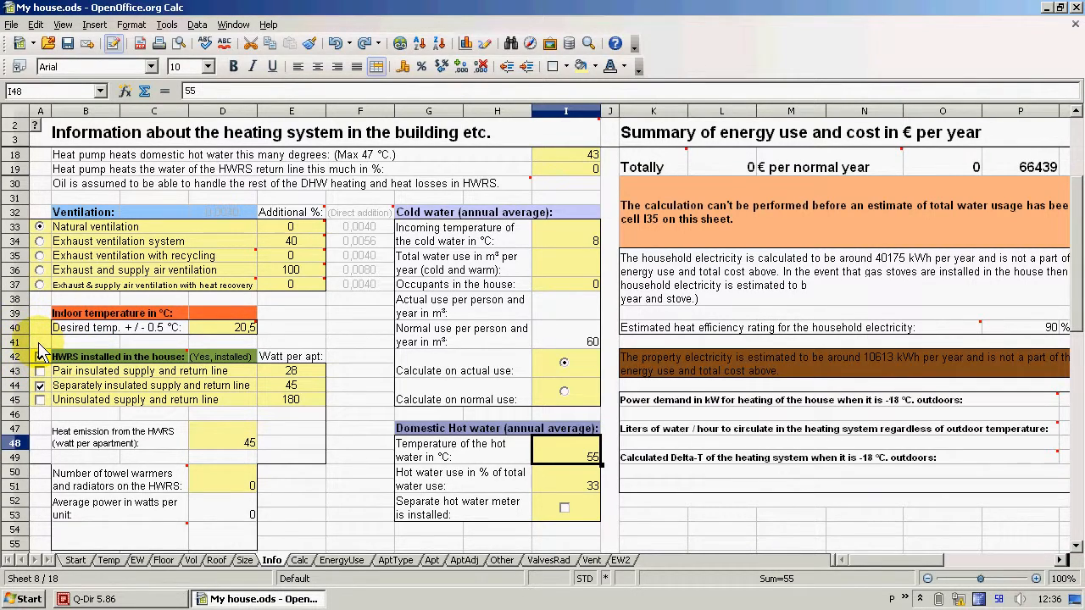
left_click(40, 356)
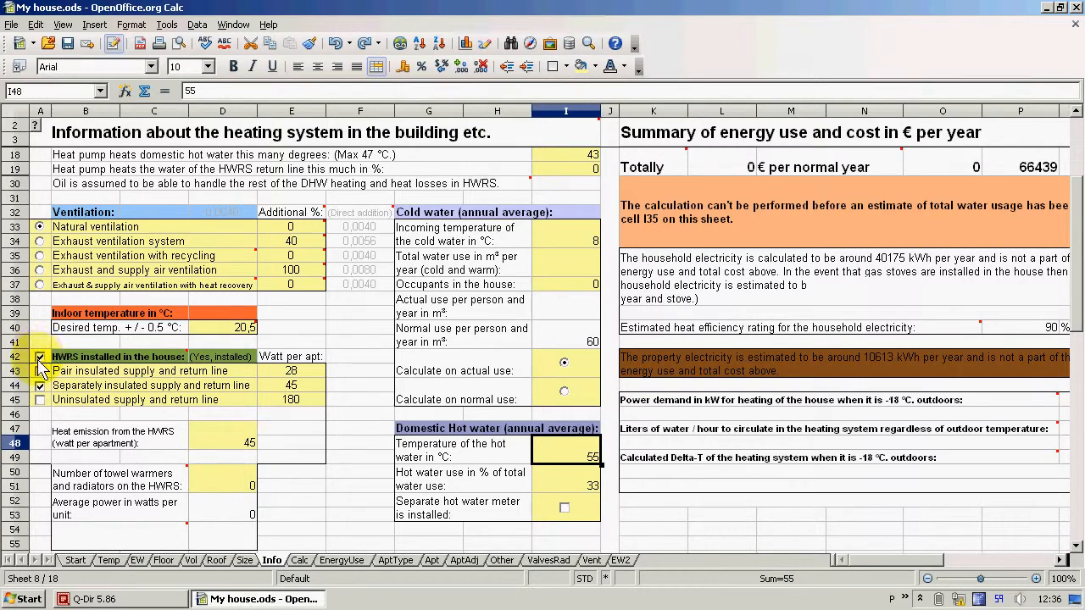
left_click(39, 386)
left_click(40, 385)
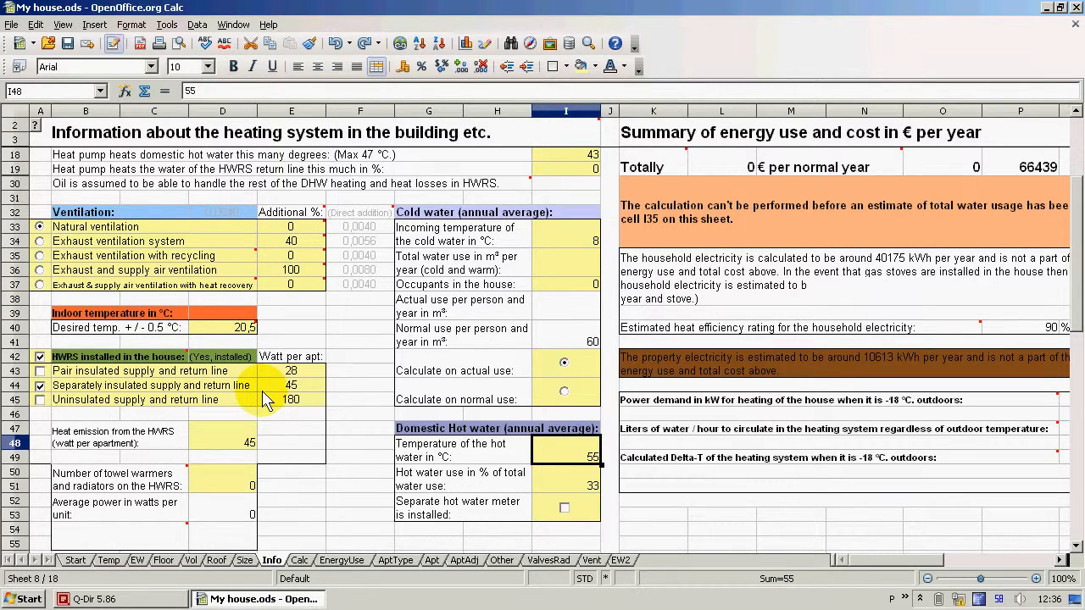
- Set the number of towel warmers and radiators on the HWRS to 18
left_click(212, 496)
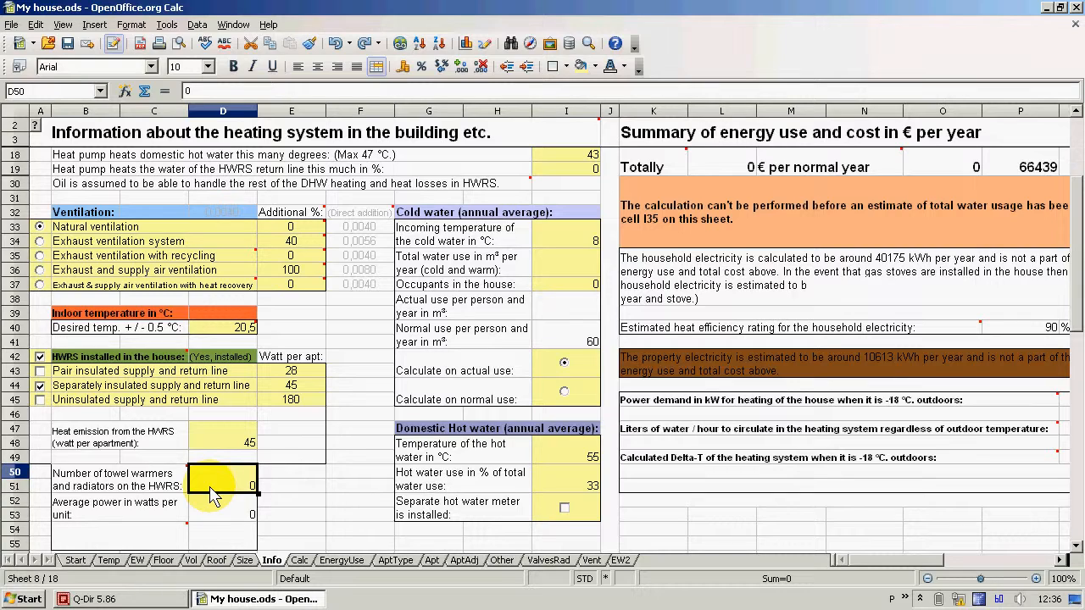
type("18")
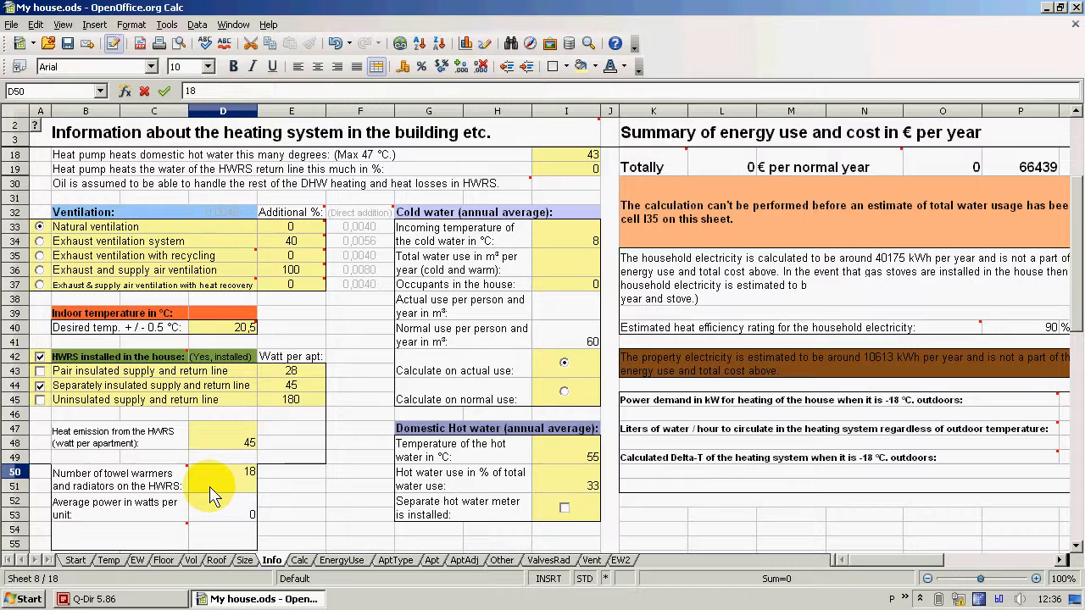
key("Return")
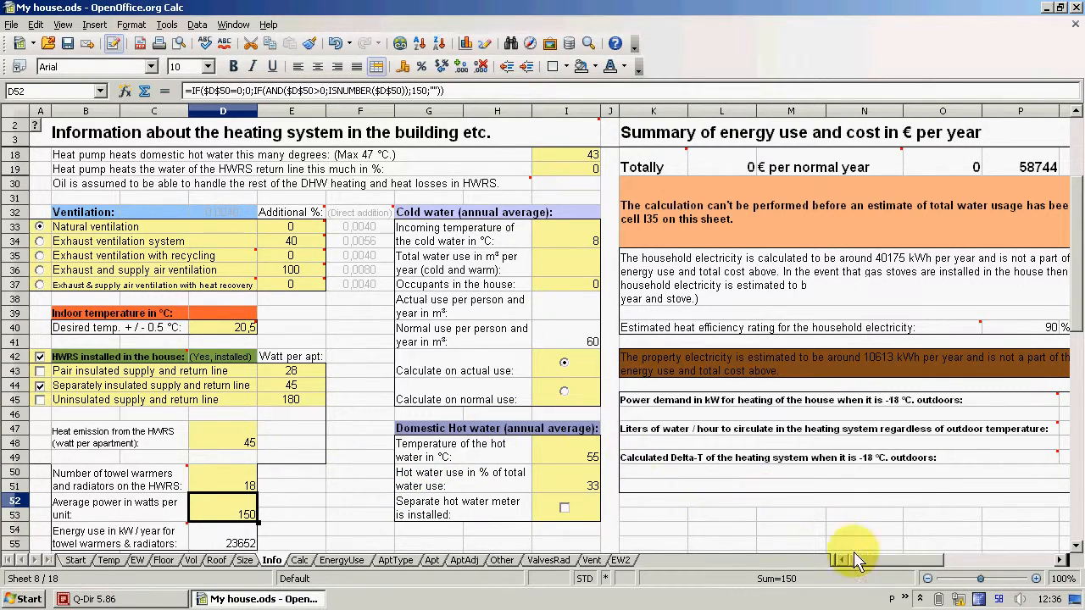
- Enter a total annual water use (cold and warm) of 1411 m³ in cell I35
left_click_drag(862, 568, 885, 570)
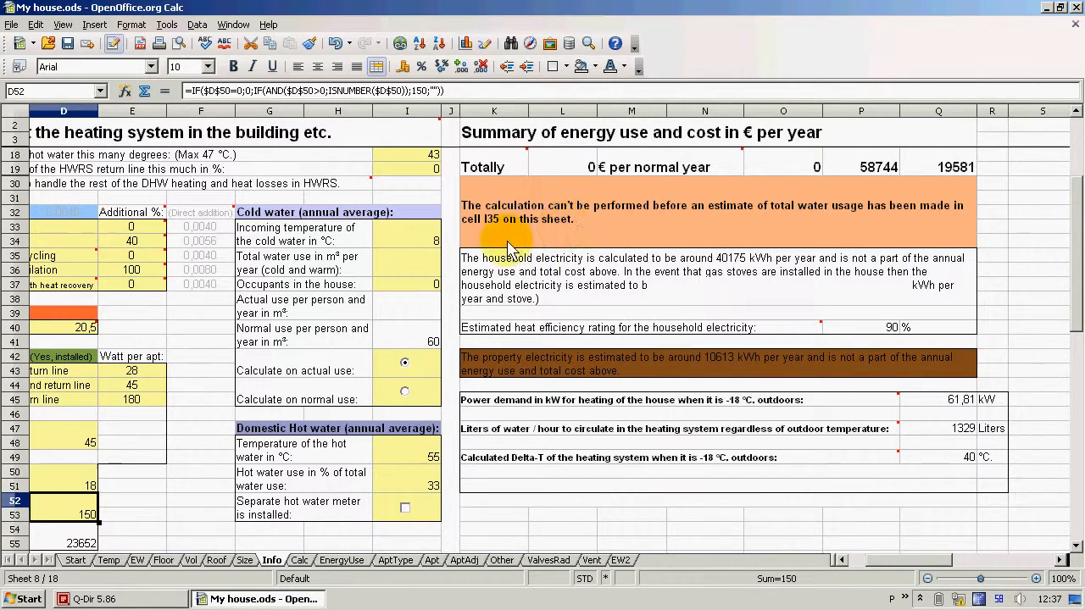
left_click(419, 270)
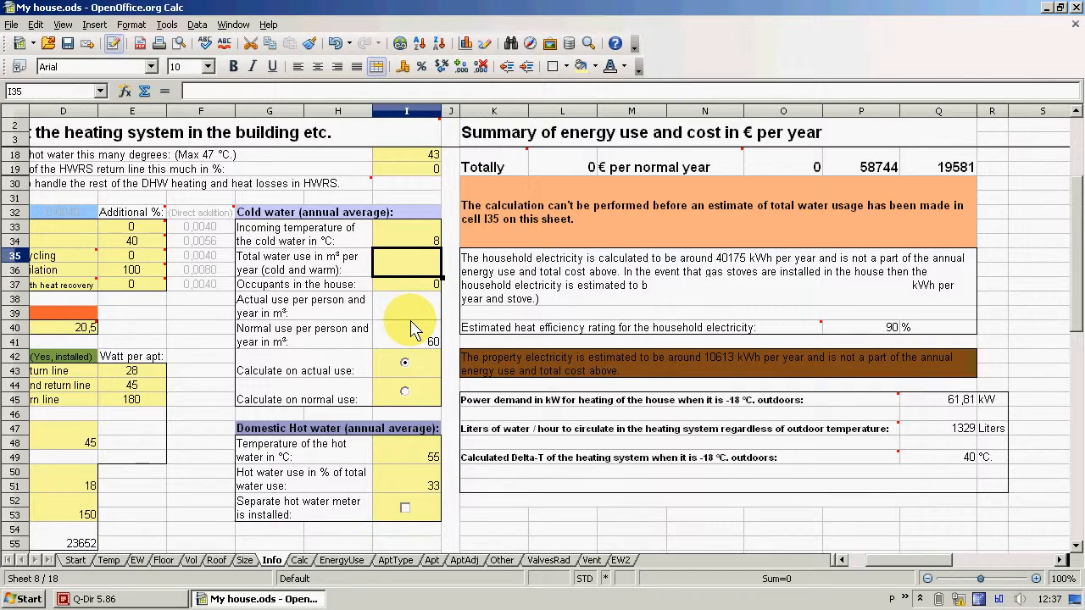
type("1411")
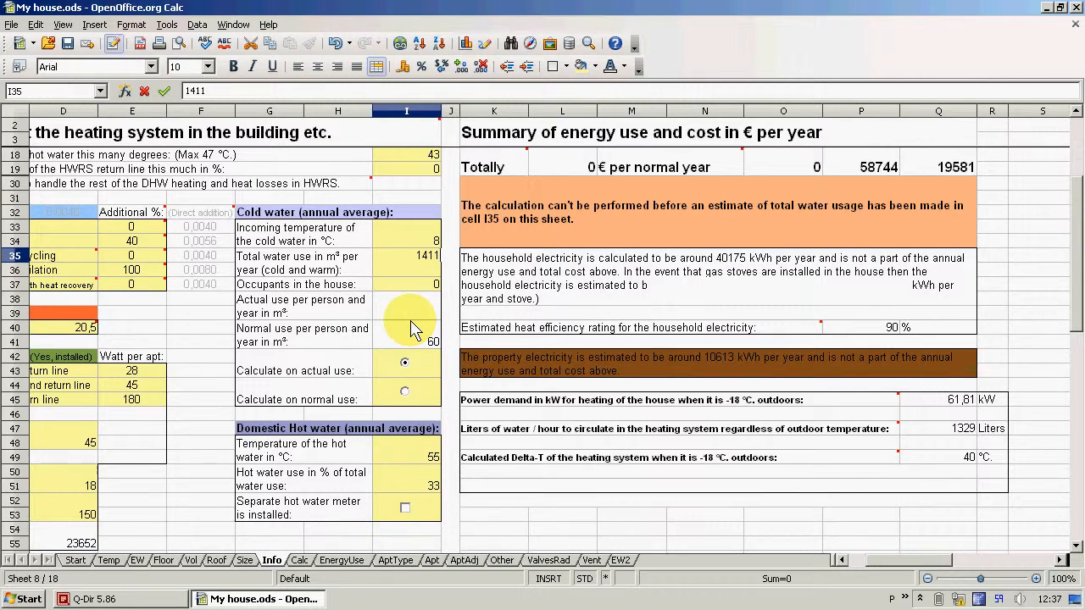
key("Return")
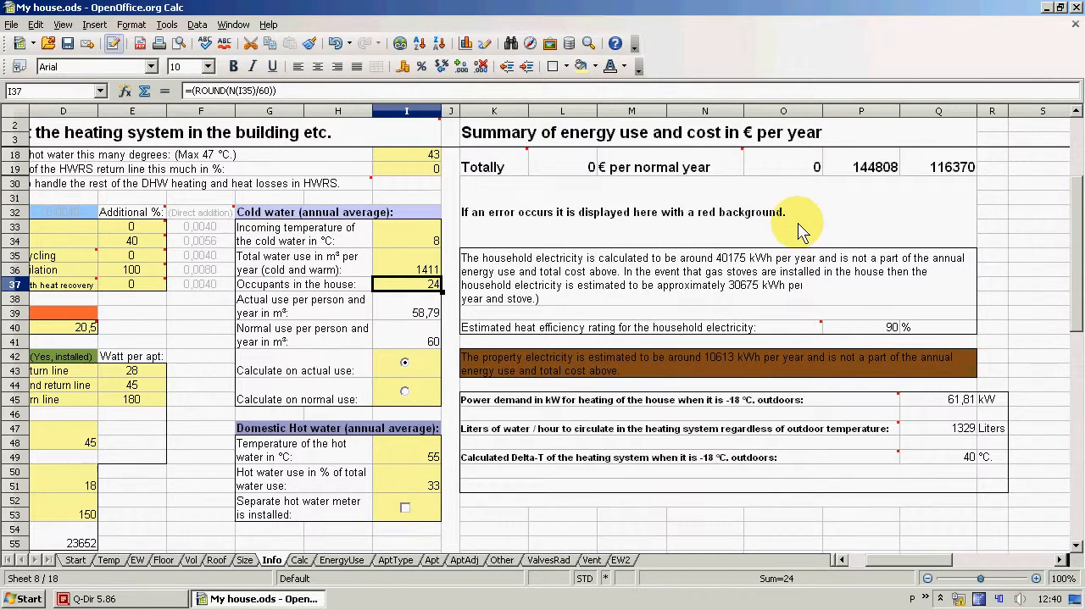
- Enter energy prices of 0,15 € per kWh for the heat pump and 1,1 € per liter for oil
left_click_drag(1077, 254, 1075, 166)
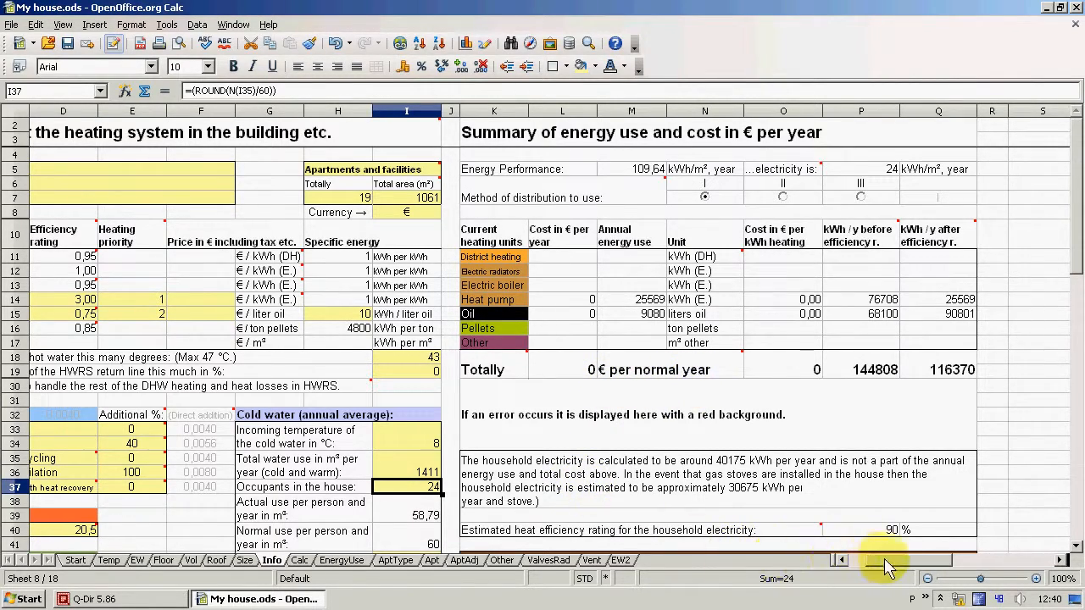
left_click_drag(886, 566, 847, 566)
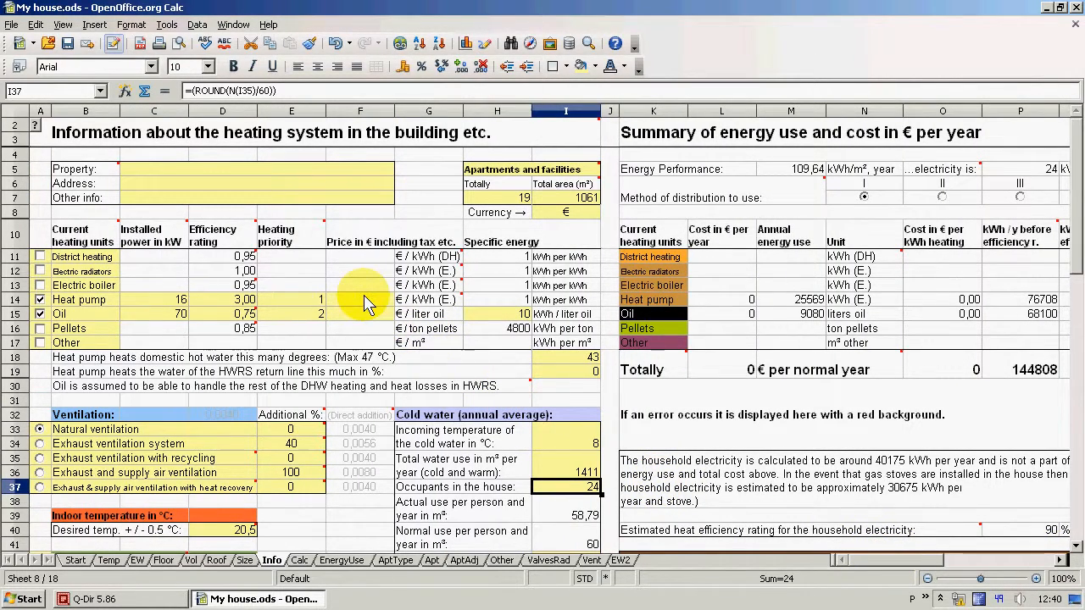
left_click(364, 302)
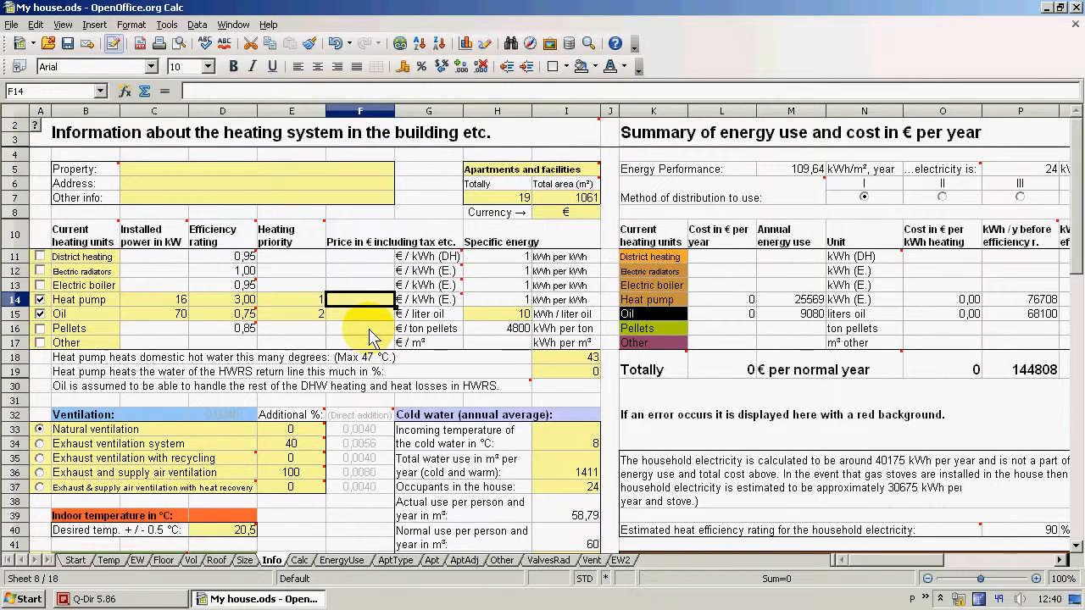
type("0,")
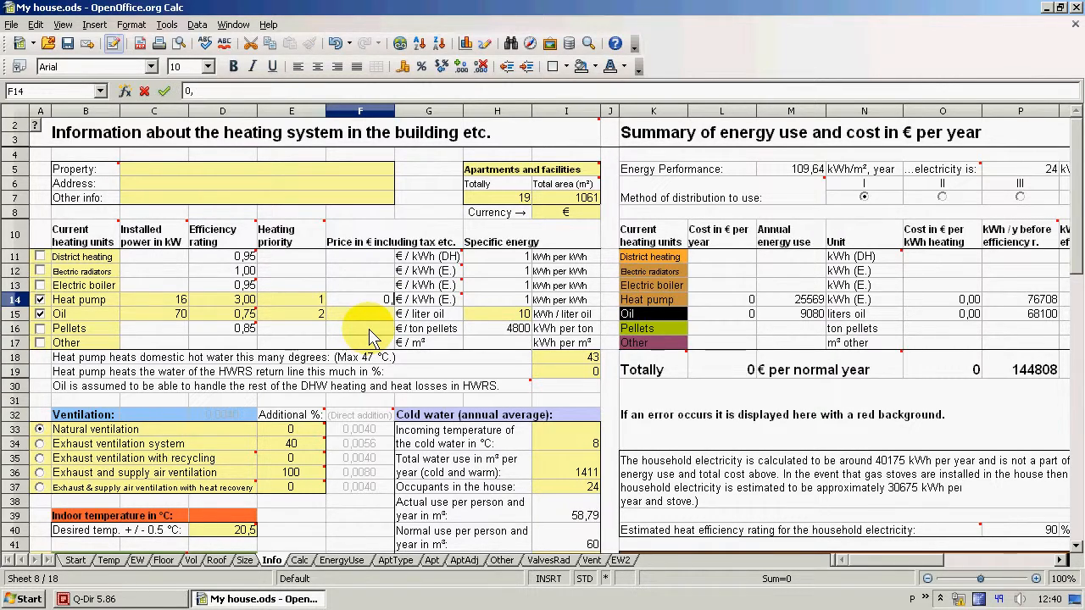
type("15")
key("Return")
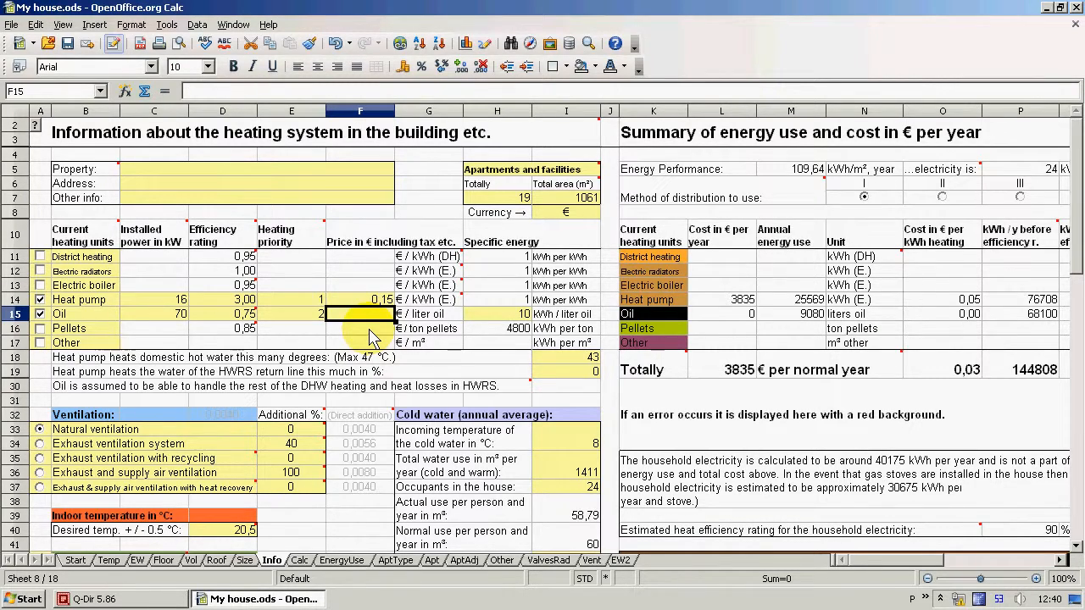
type("1,1")
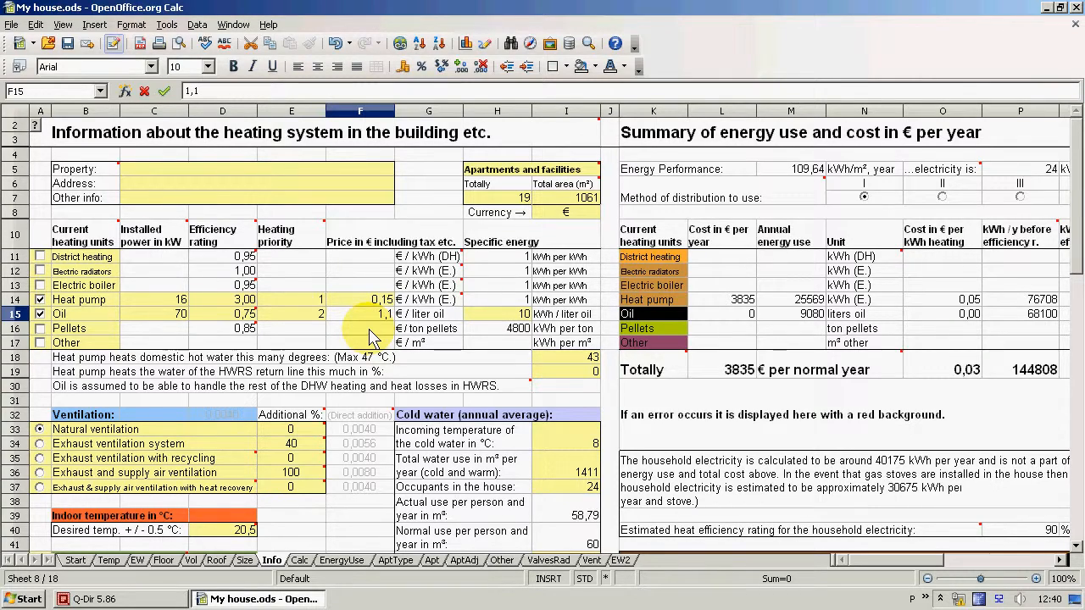
key("Return")
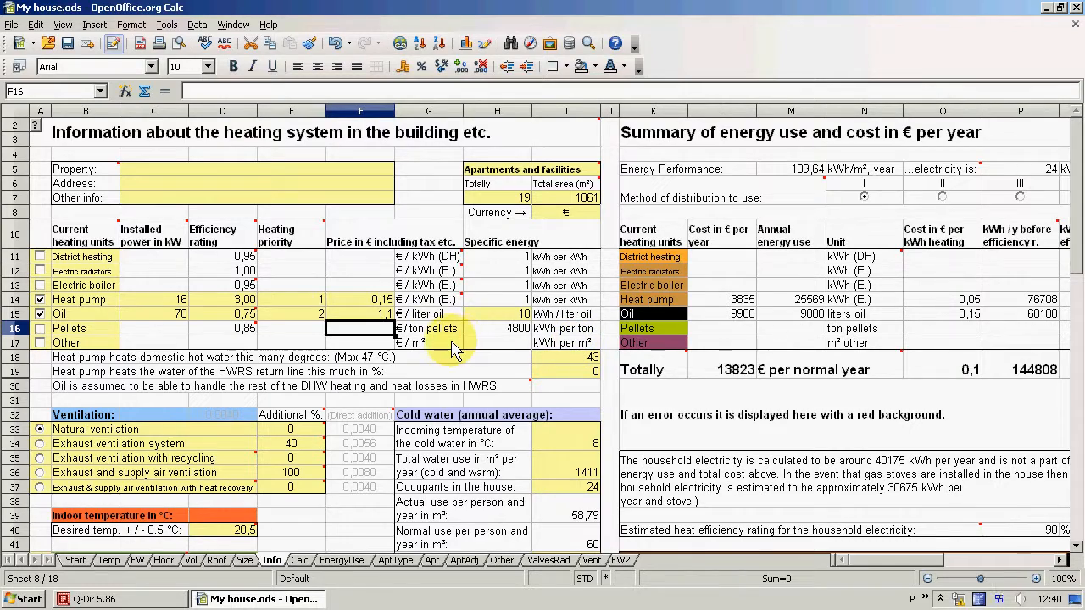
- Try an installed heat pump power of 30 kW and undo that change
left_click(163, 304)
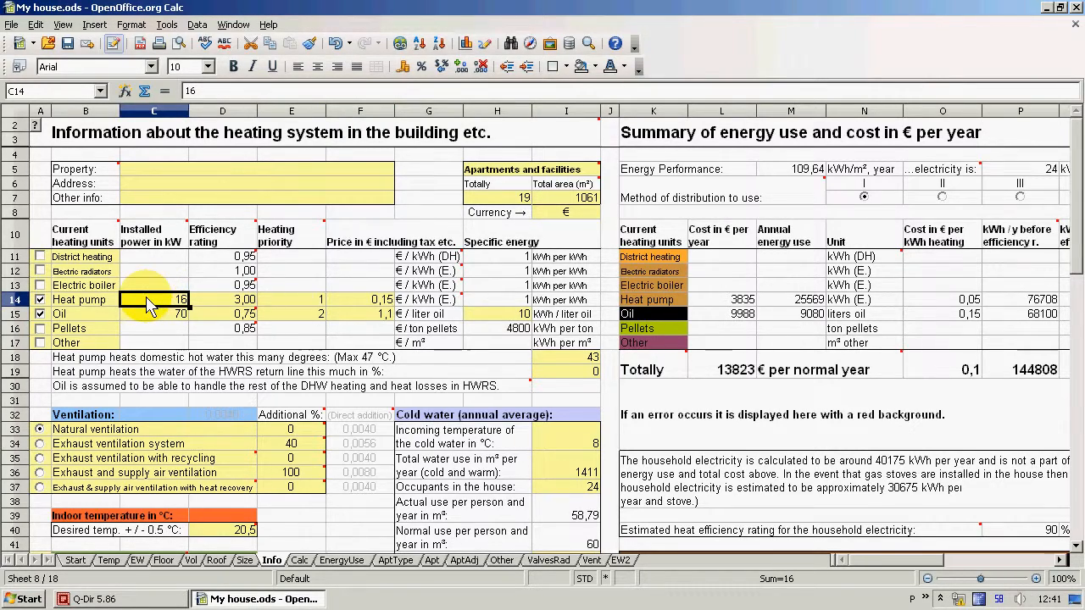
type("30")
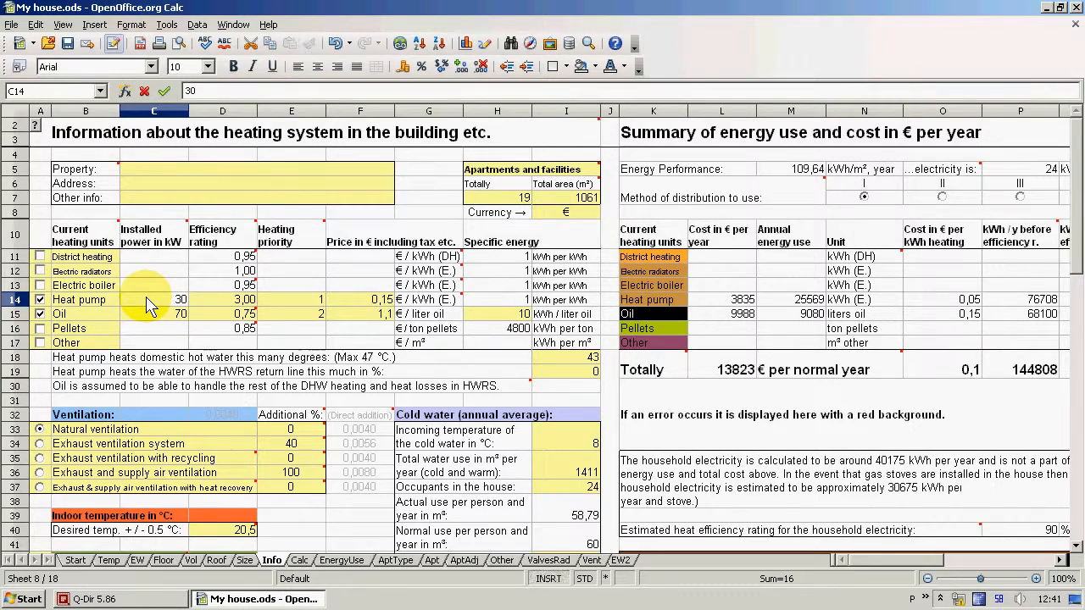
key("Return")
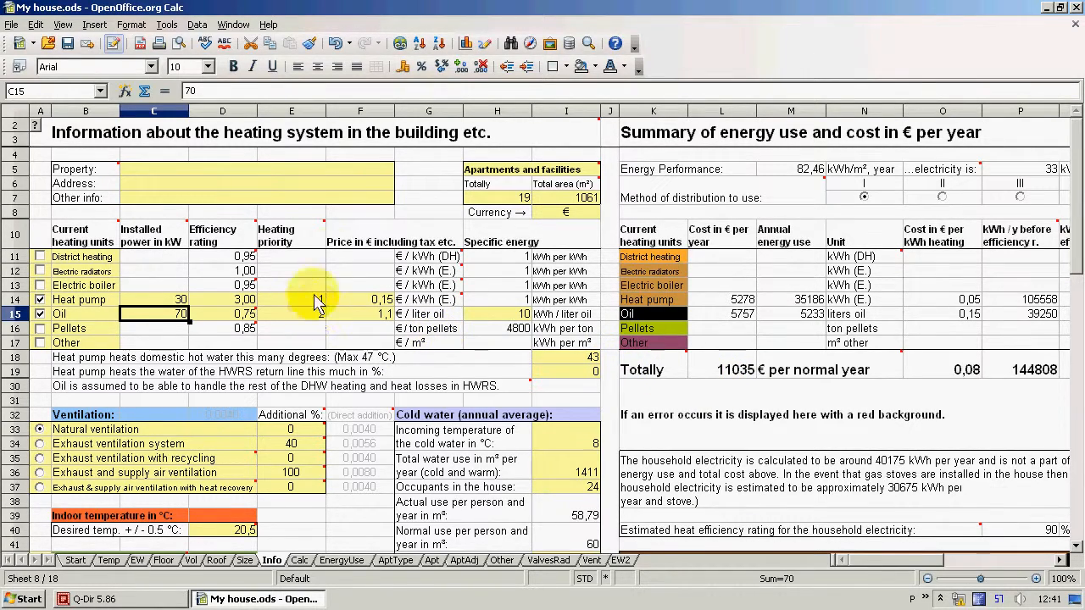
left_click(333, 44)
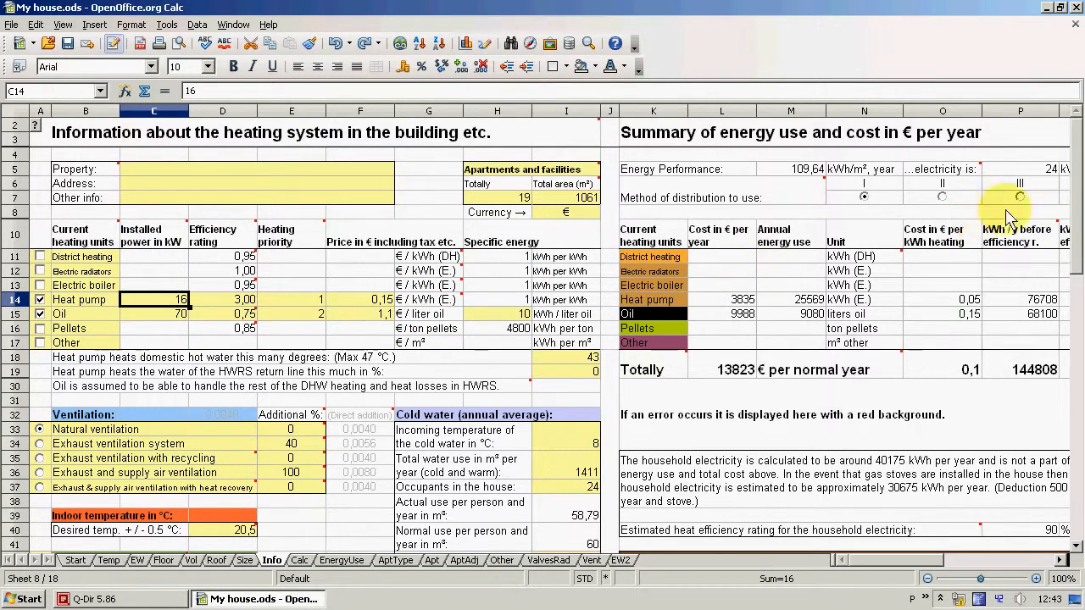
- Try setting the number of towel warmers and radiators on the HWRS to 0
left_click_drag(1081, 197, 1081, 259)
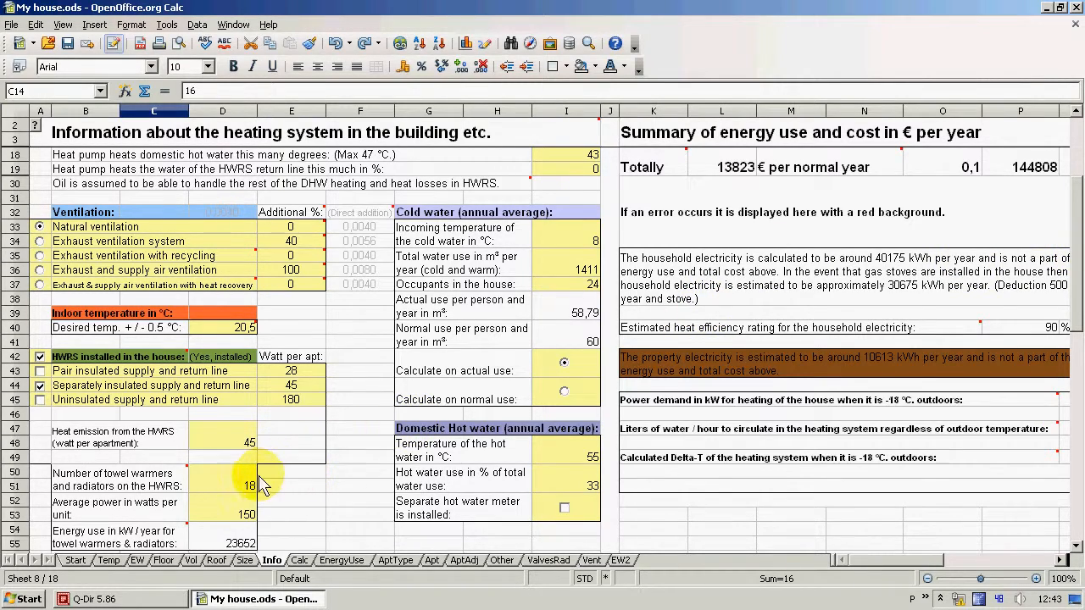
left_click(231, 490)
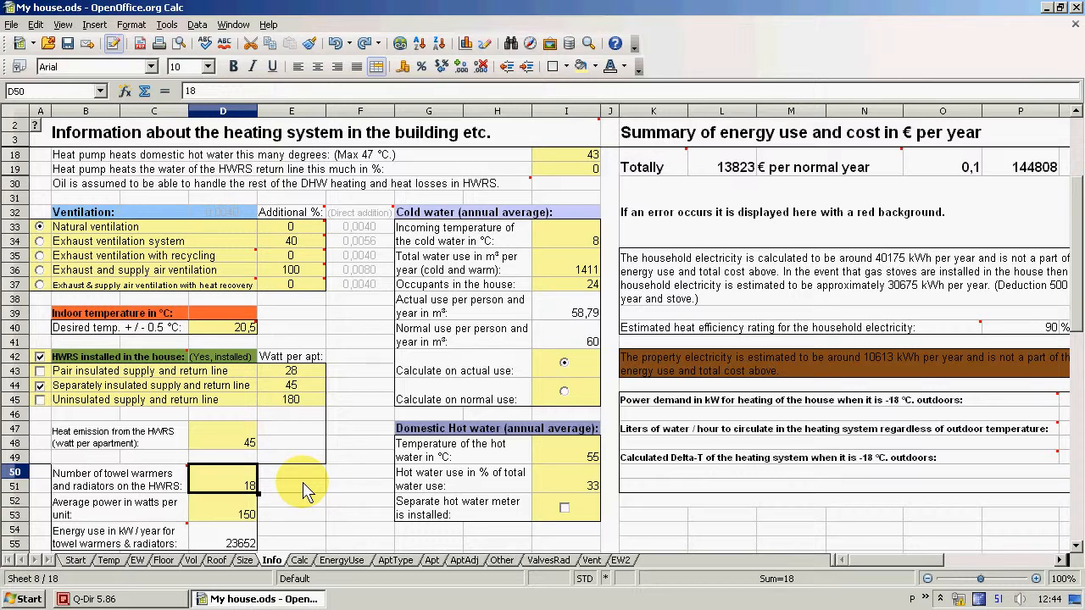
type("0")
key("Return")
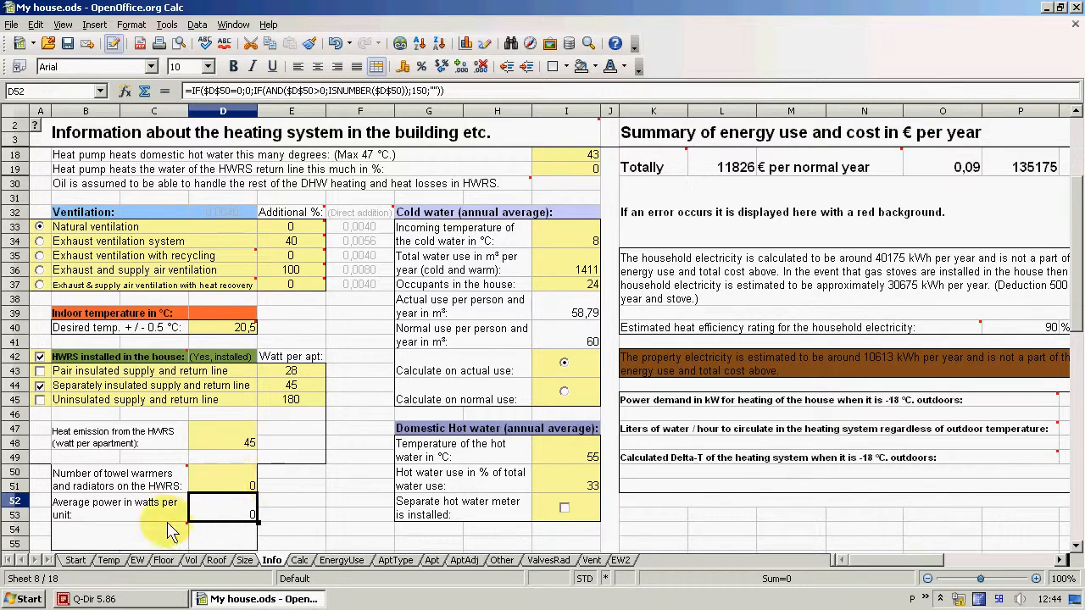
- Check the temperature statistics on the Temp sheet, then undo the change to the number of towel warmers on the Info sheet
left_click(111, 562)
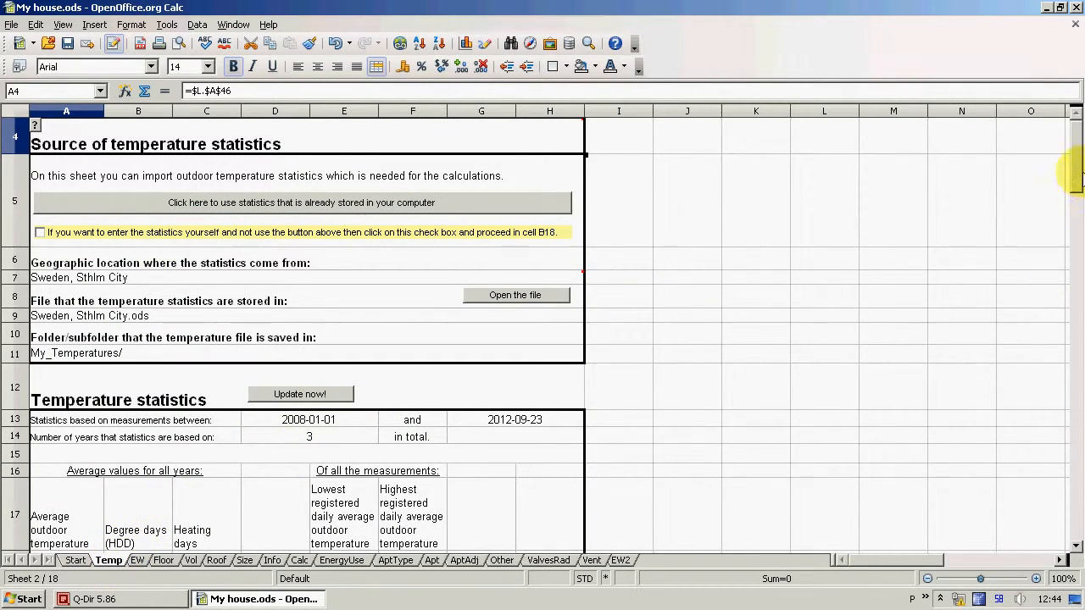
left_click_drag(1073, 166, 1081, 200)
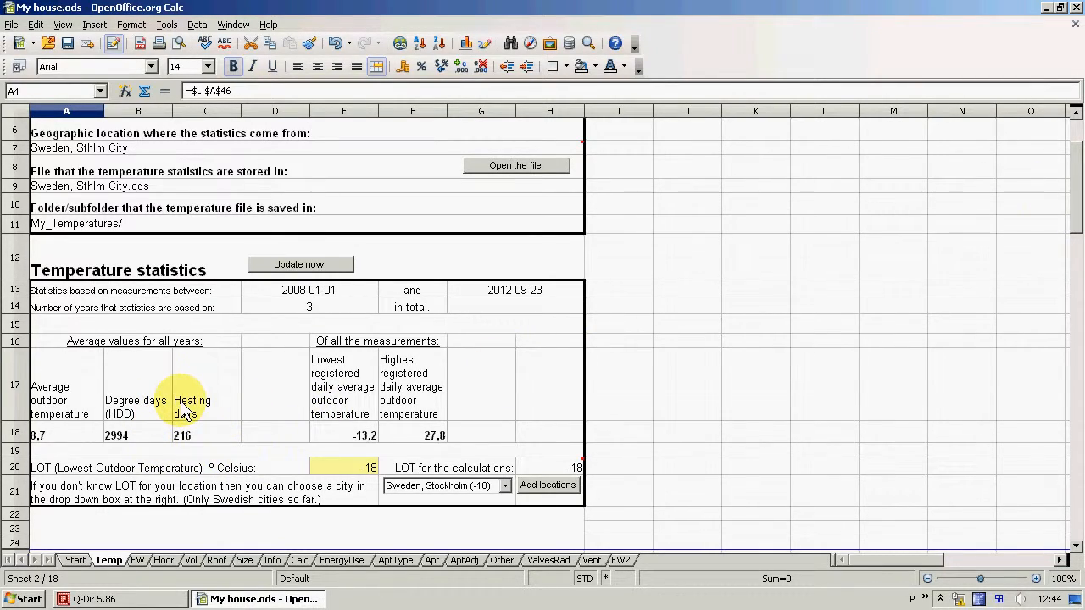
left_click(273, 560)
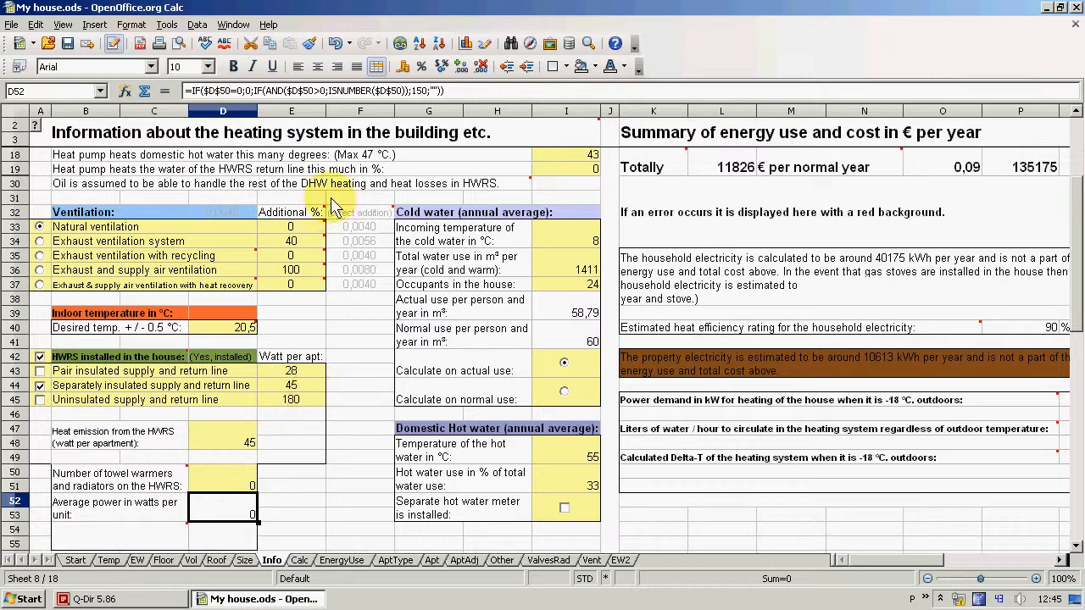
left_click(336, 44)
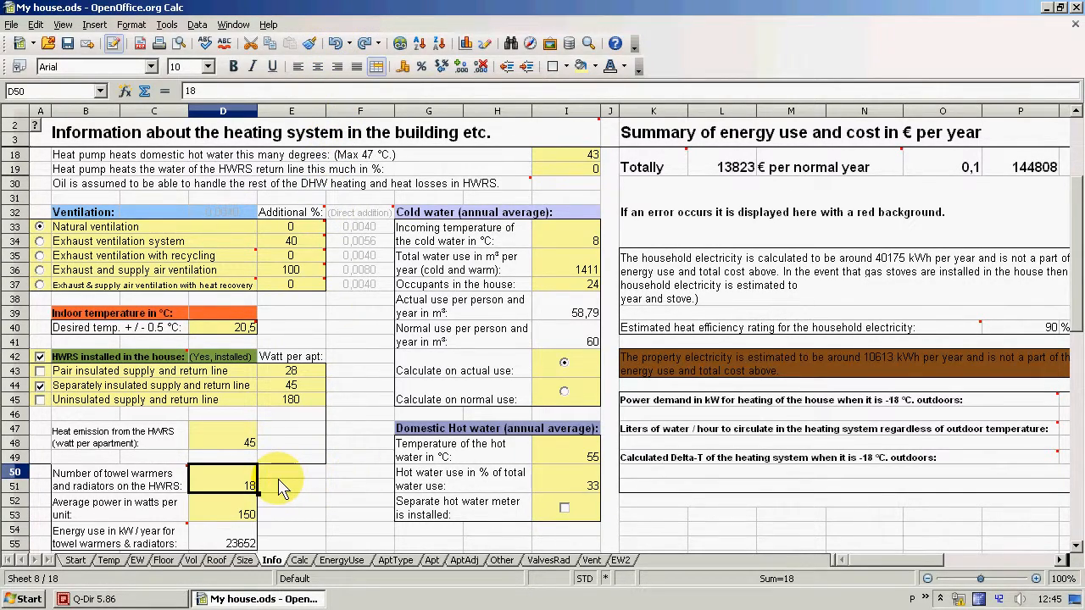
- Mark the central heating room as having a separate electricity meter that is connected after the main electricity meter
left_click_drag(1079, 246, 1080, 356)
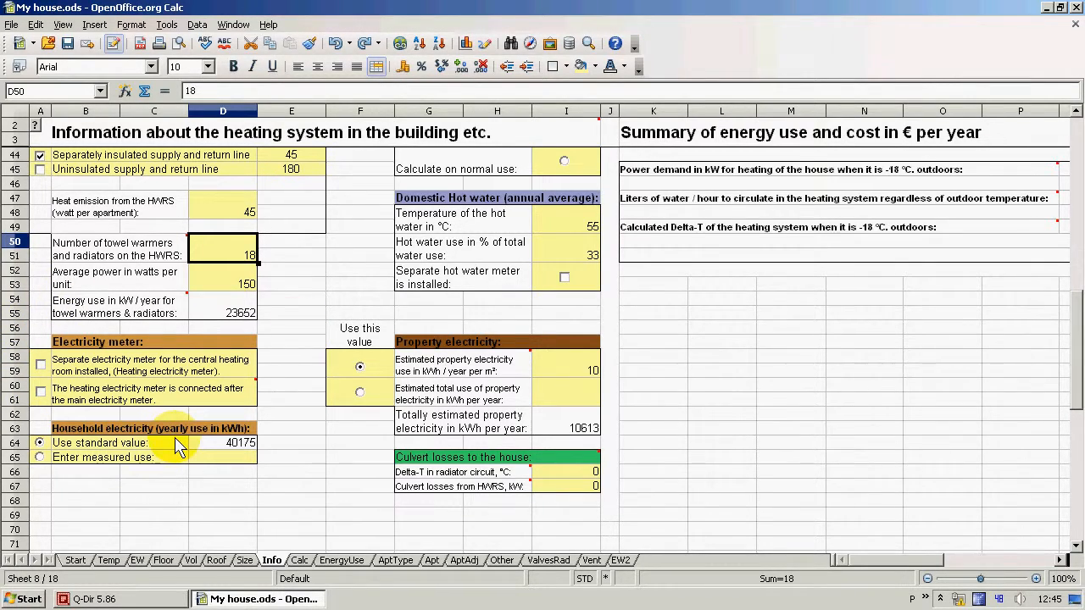
left_click(39, 365)
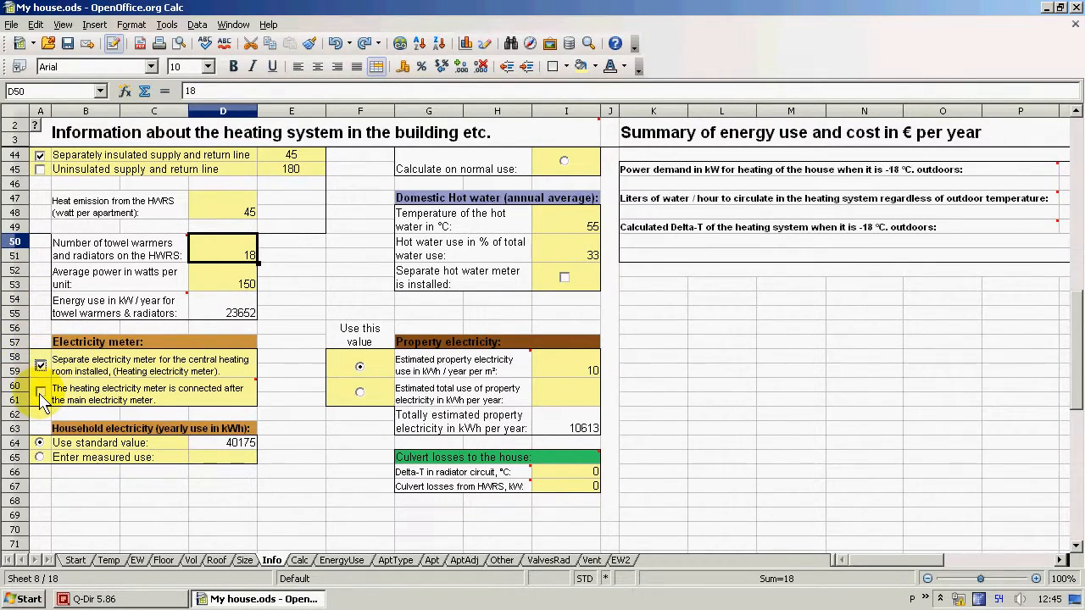
left_click(41, 394)
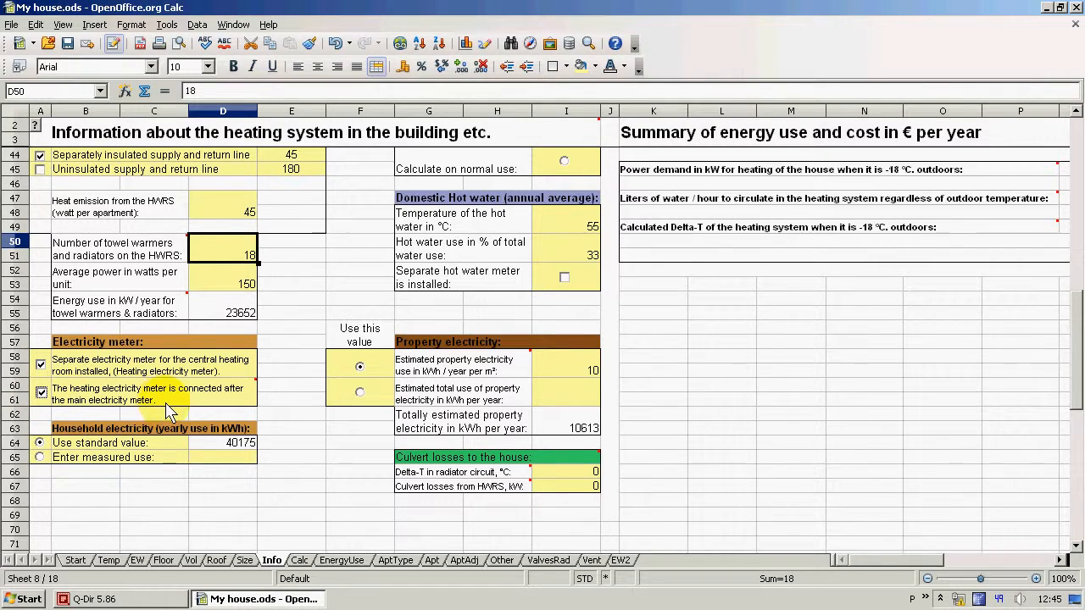
- Look at the EnergyUse sheet, return to the Info sheet and open the Size sheet
left_click(341, 560)
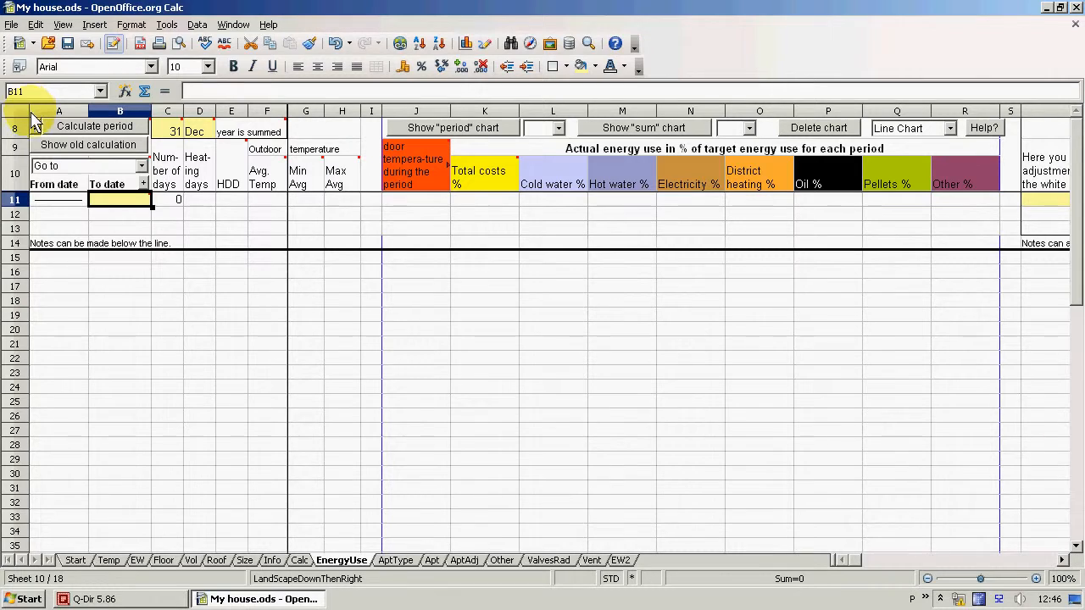
left_click(272, 560)
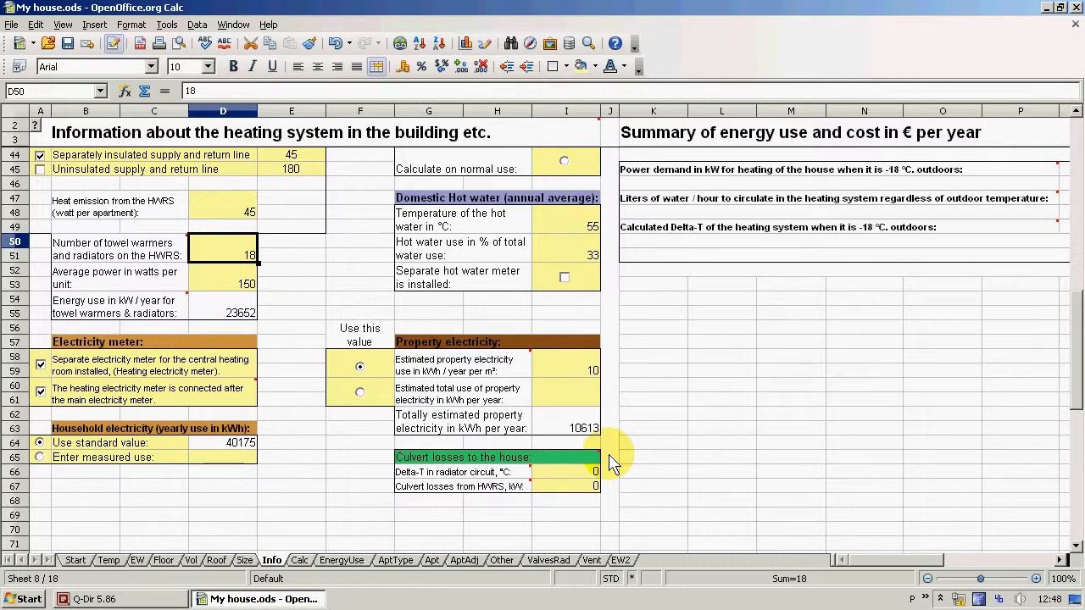
left_click(245, 563)
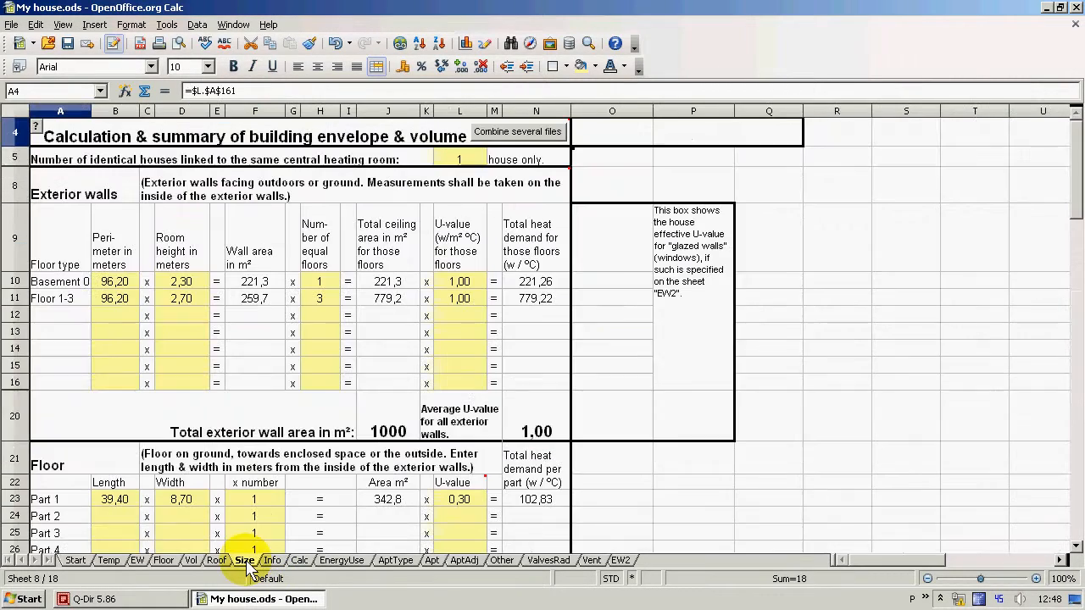
- Try setting the number of identical houses linked to the same central heating room to 10
left_click(471, 161)
type("10")
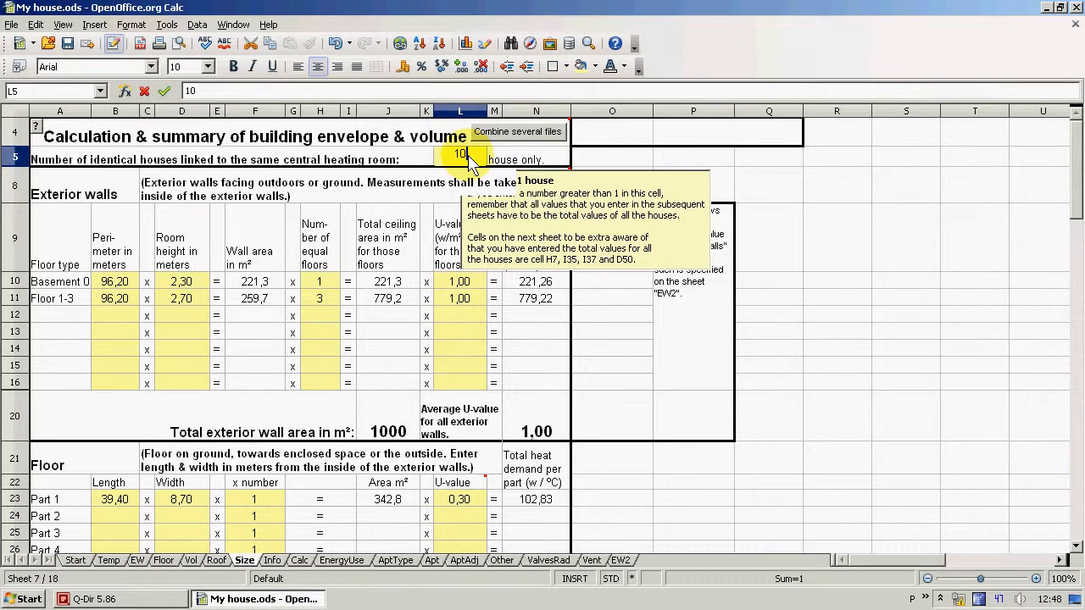
key("Return")
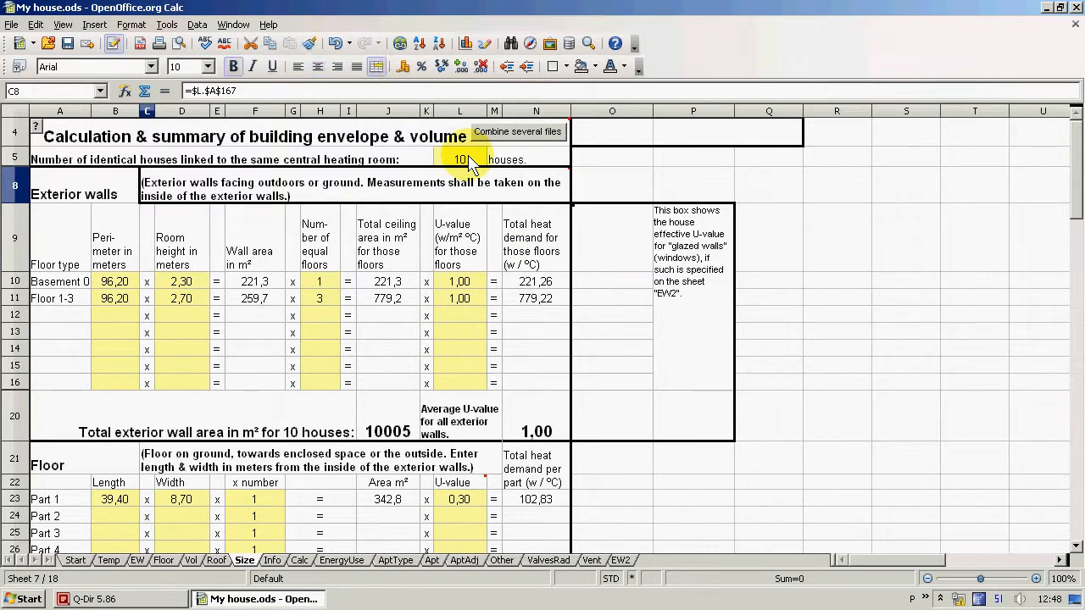
- Try setting the Delta-T in the radiator circuit for culvert losses to 1 °C on the Info sheet
left_click(271, 560)
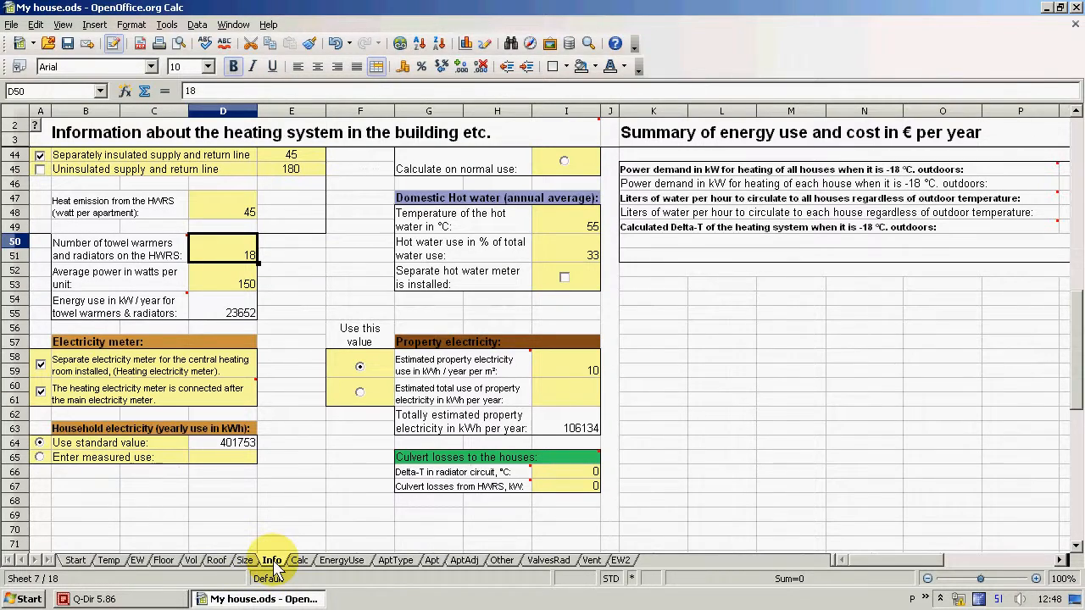
mouse_move(441, 470)
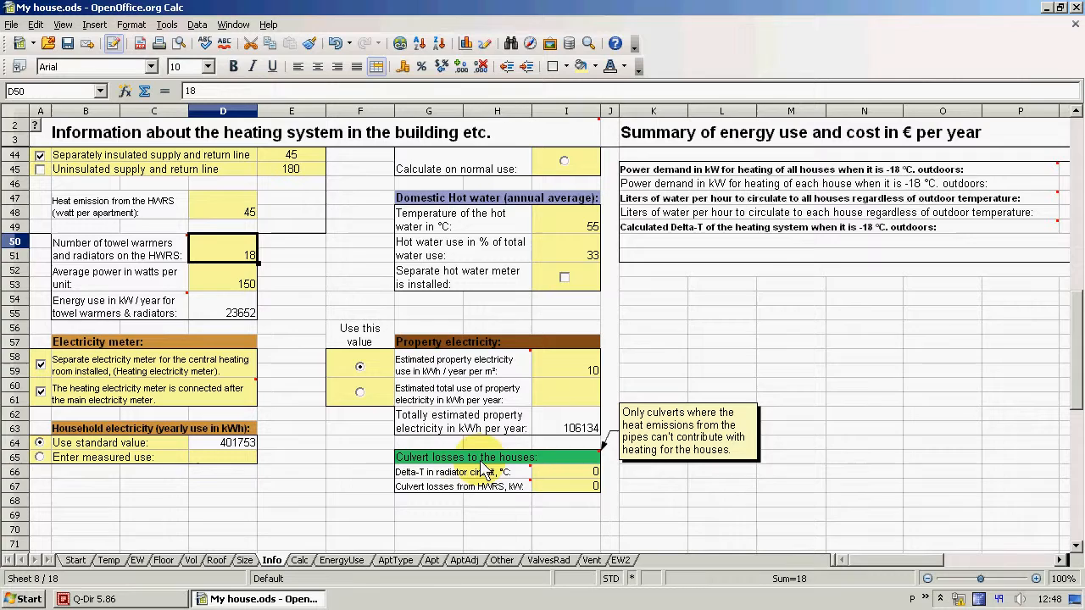
left_click(591, 473)
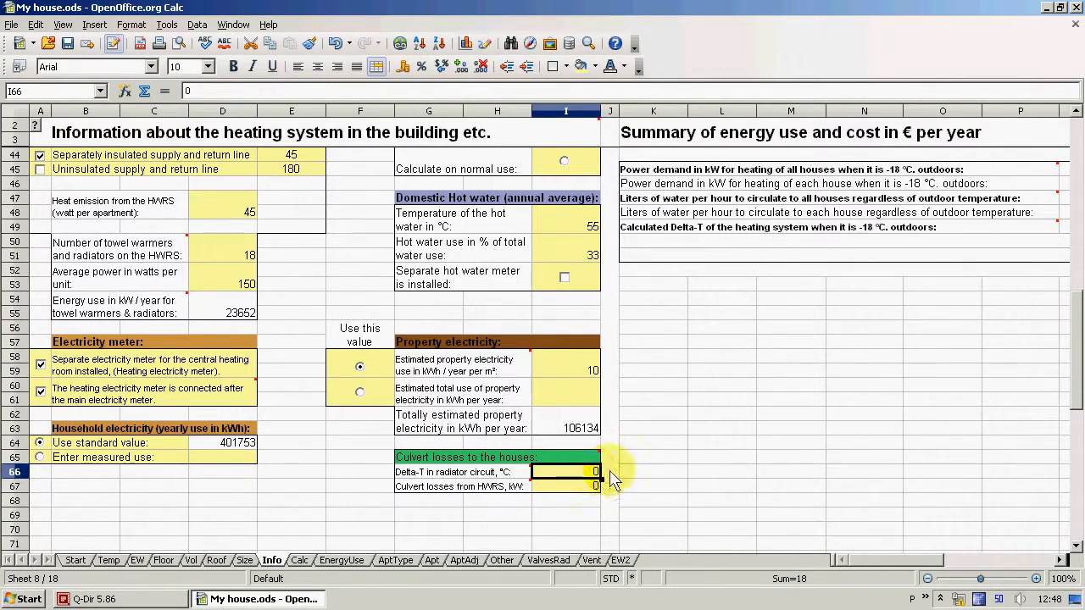
type("1")
key("Return")
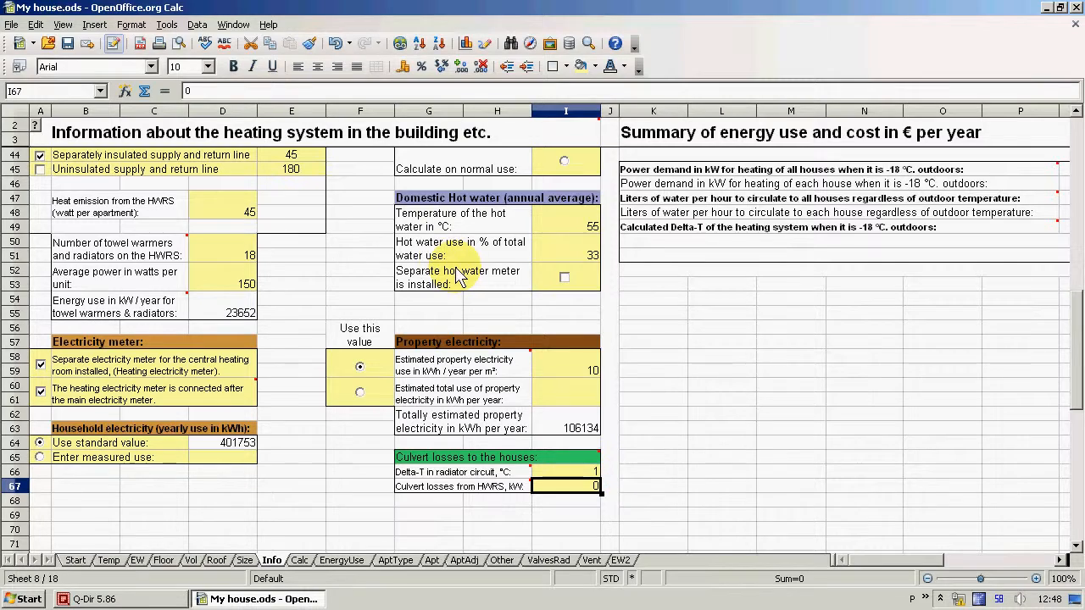
- Undo the changes to the culvert Delta-T and the number of identical houses, and return to the Info sheet
left_click(335, 46)
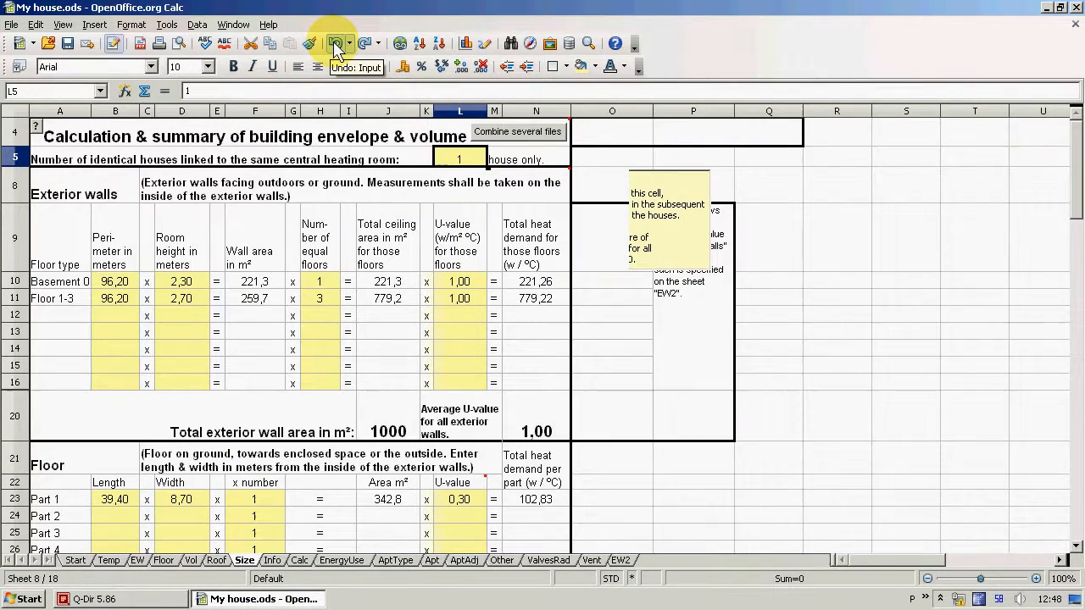
left_click(272, 562)
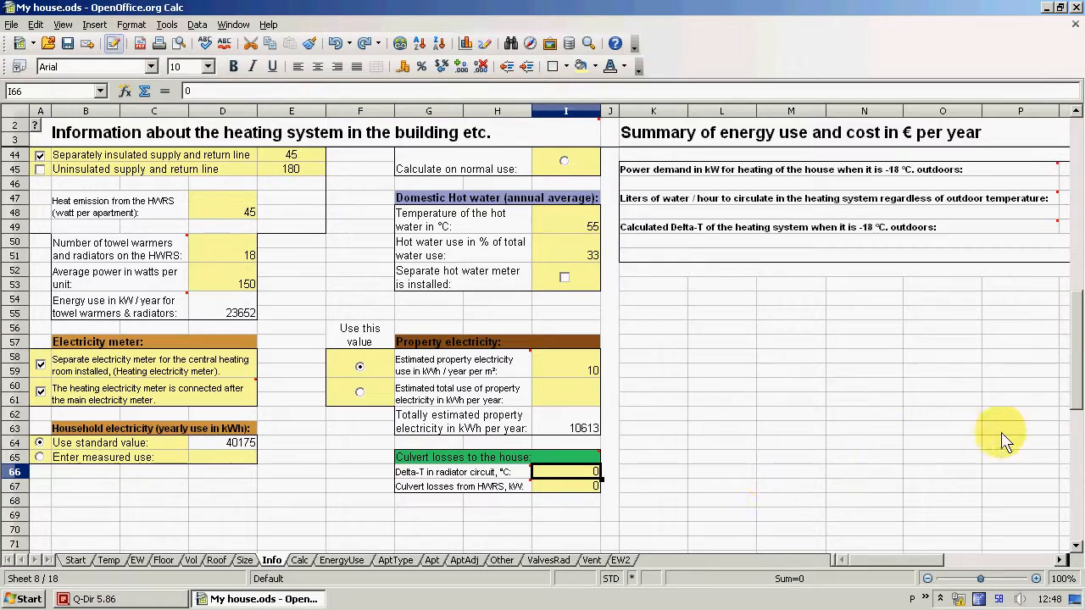